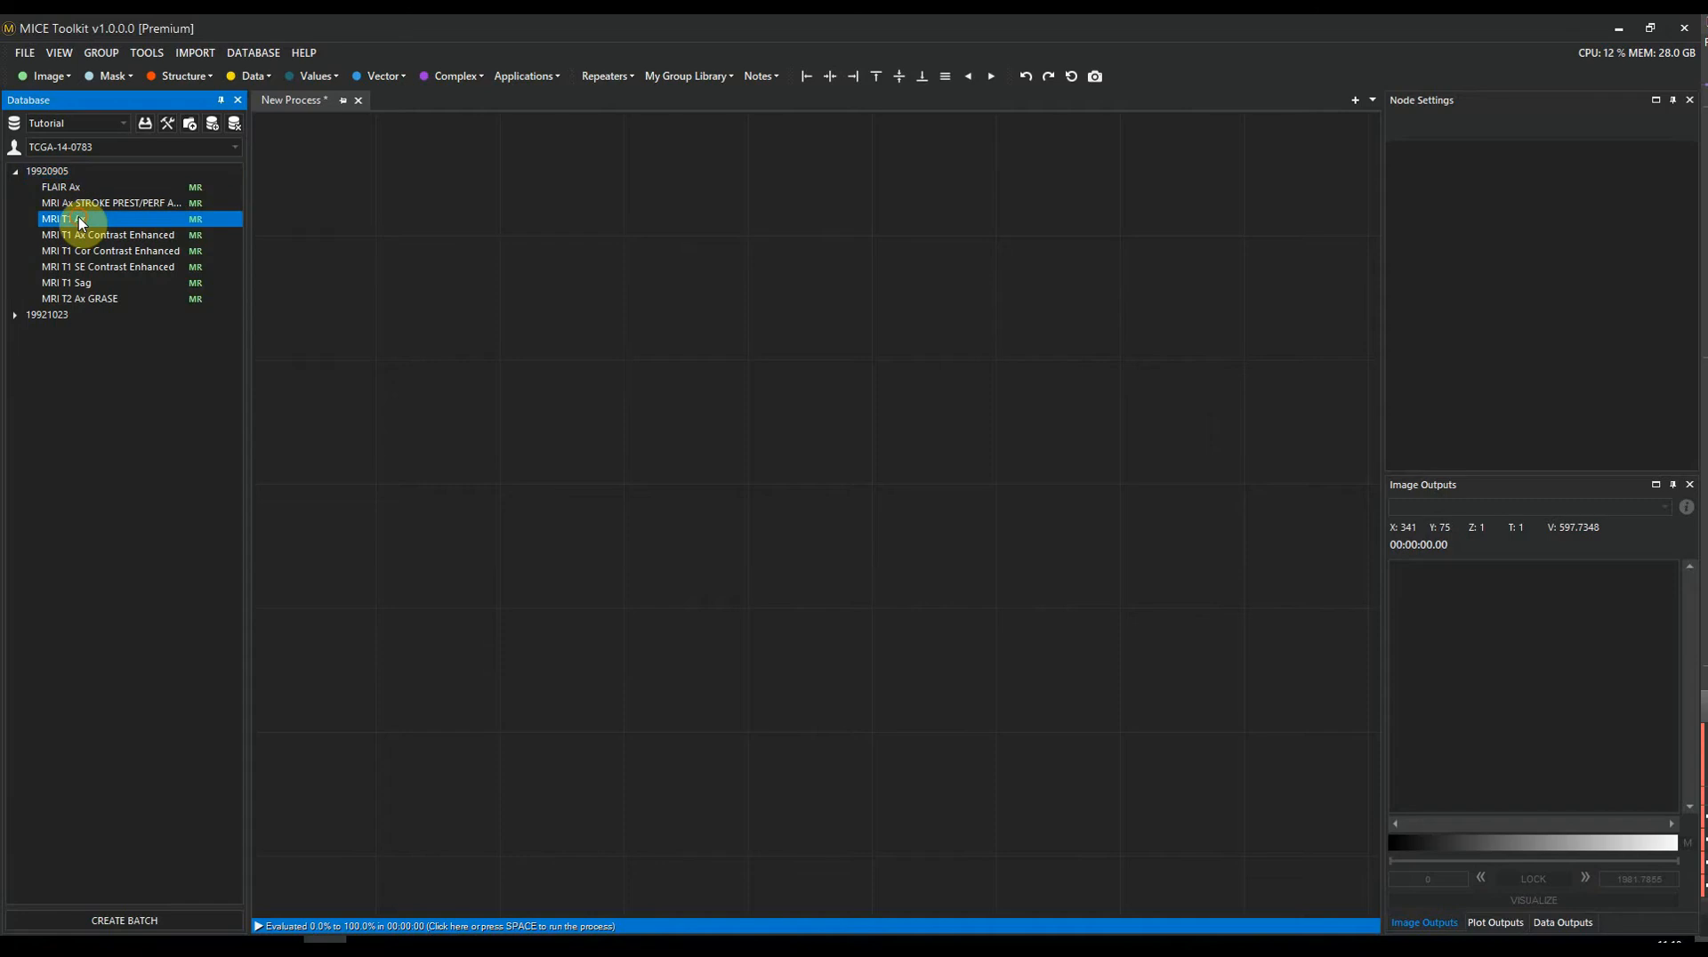
# - Add the MRI T1 Ax and MRI T2 Ax GRASE series from study 19920905 to the process and run it
pyautogui.keyDown('ctrl'); pyautogui.click(94, 299); pyautogui.keyUp('ctrl')
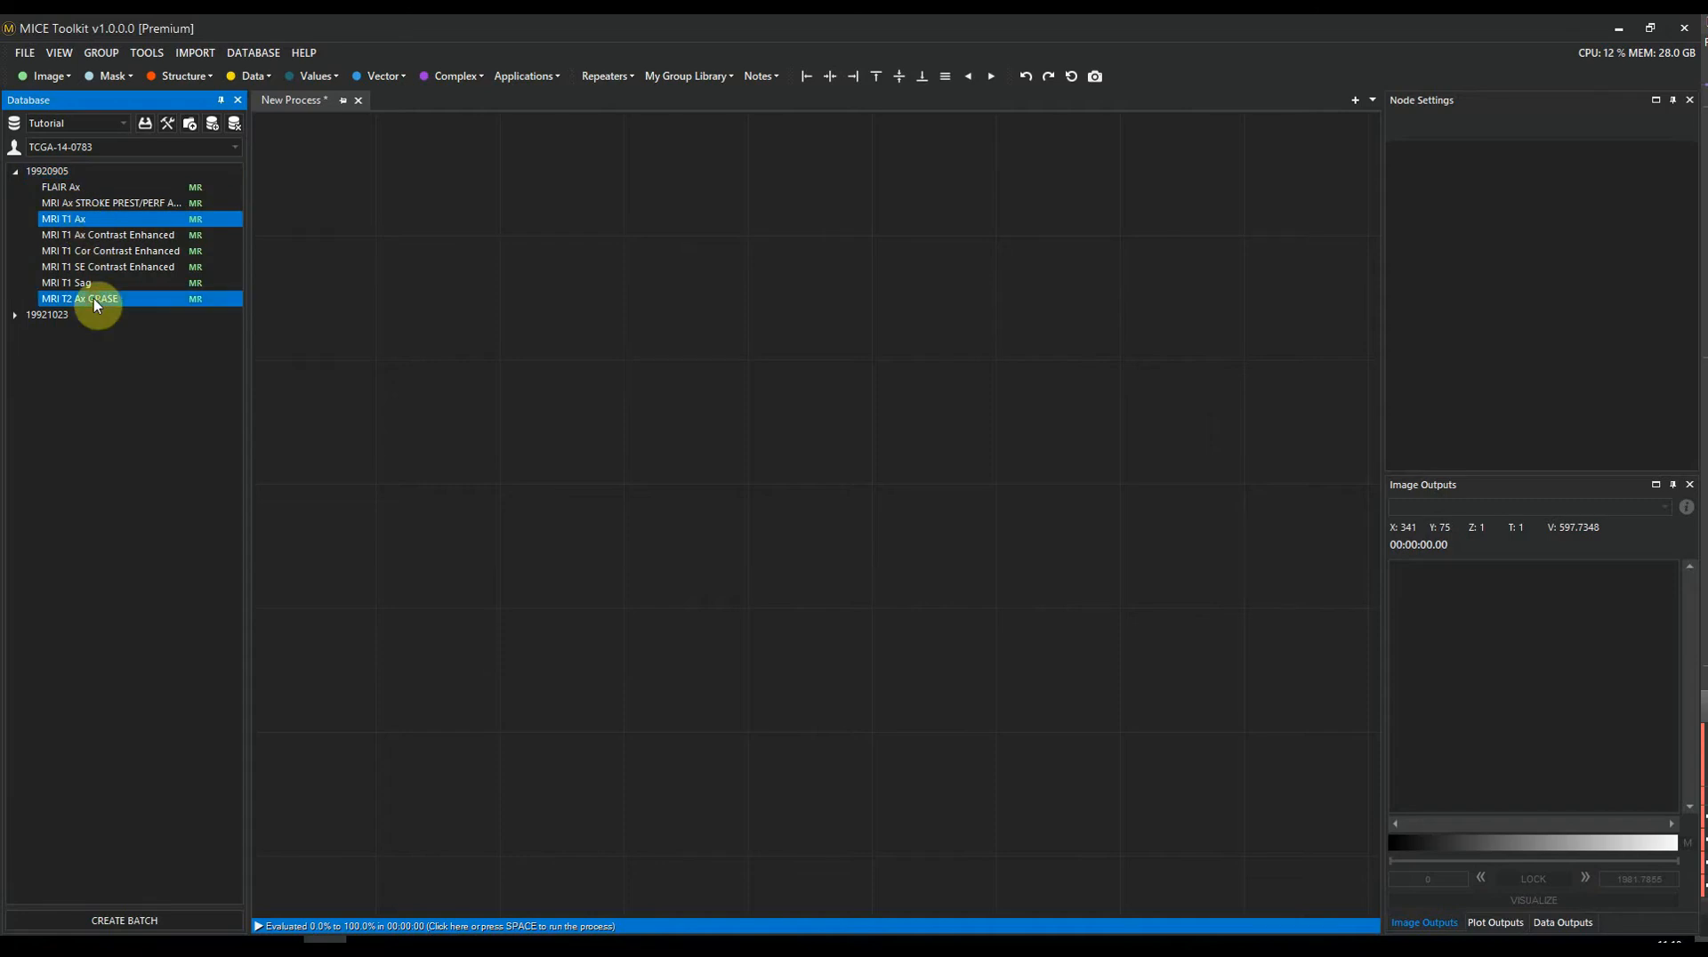
pyautogui.moveTo(93, 297); pyautogui.dragTo(493, 248)
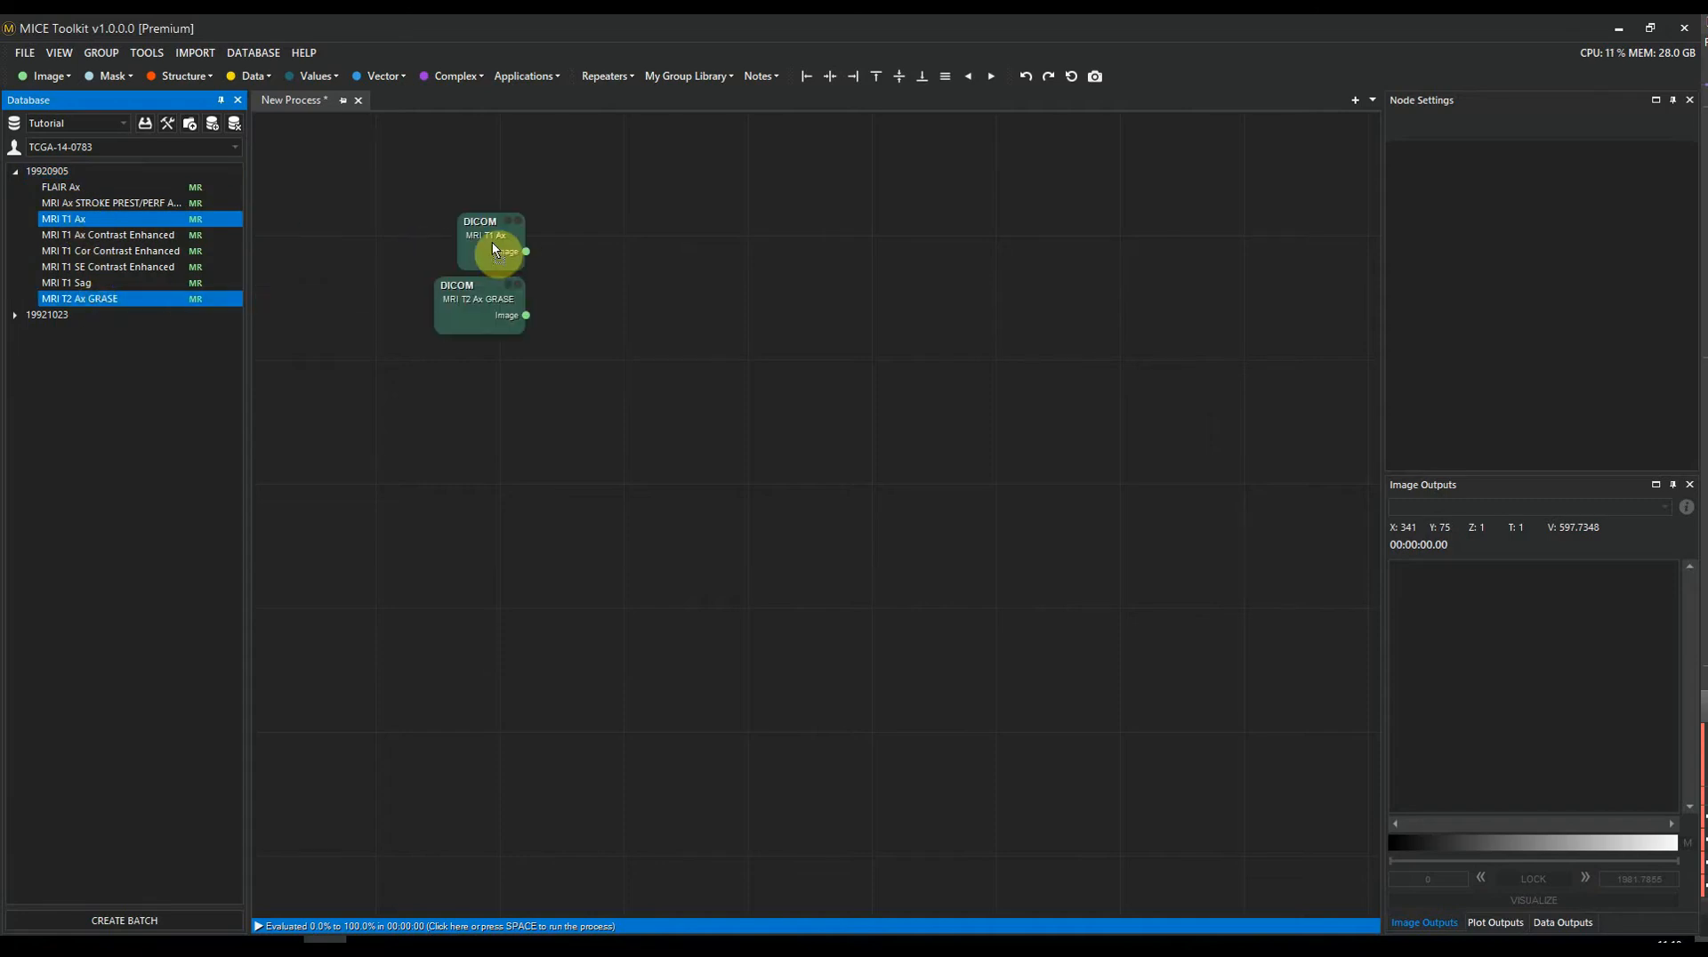
pyautogui.click(680, 304)
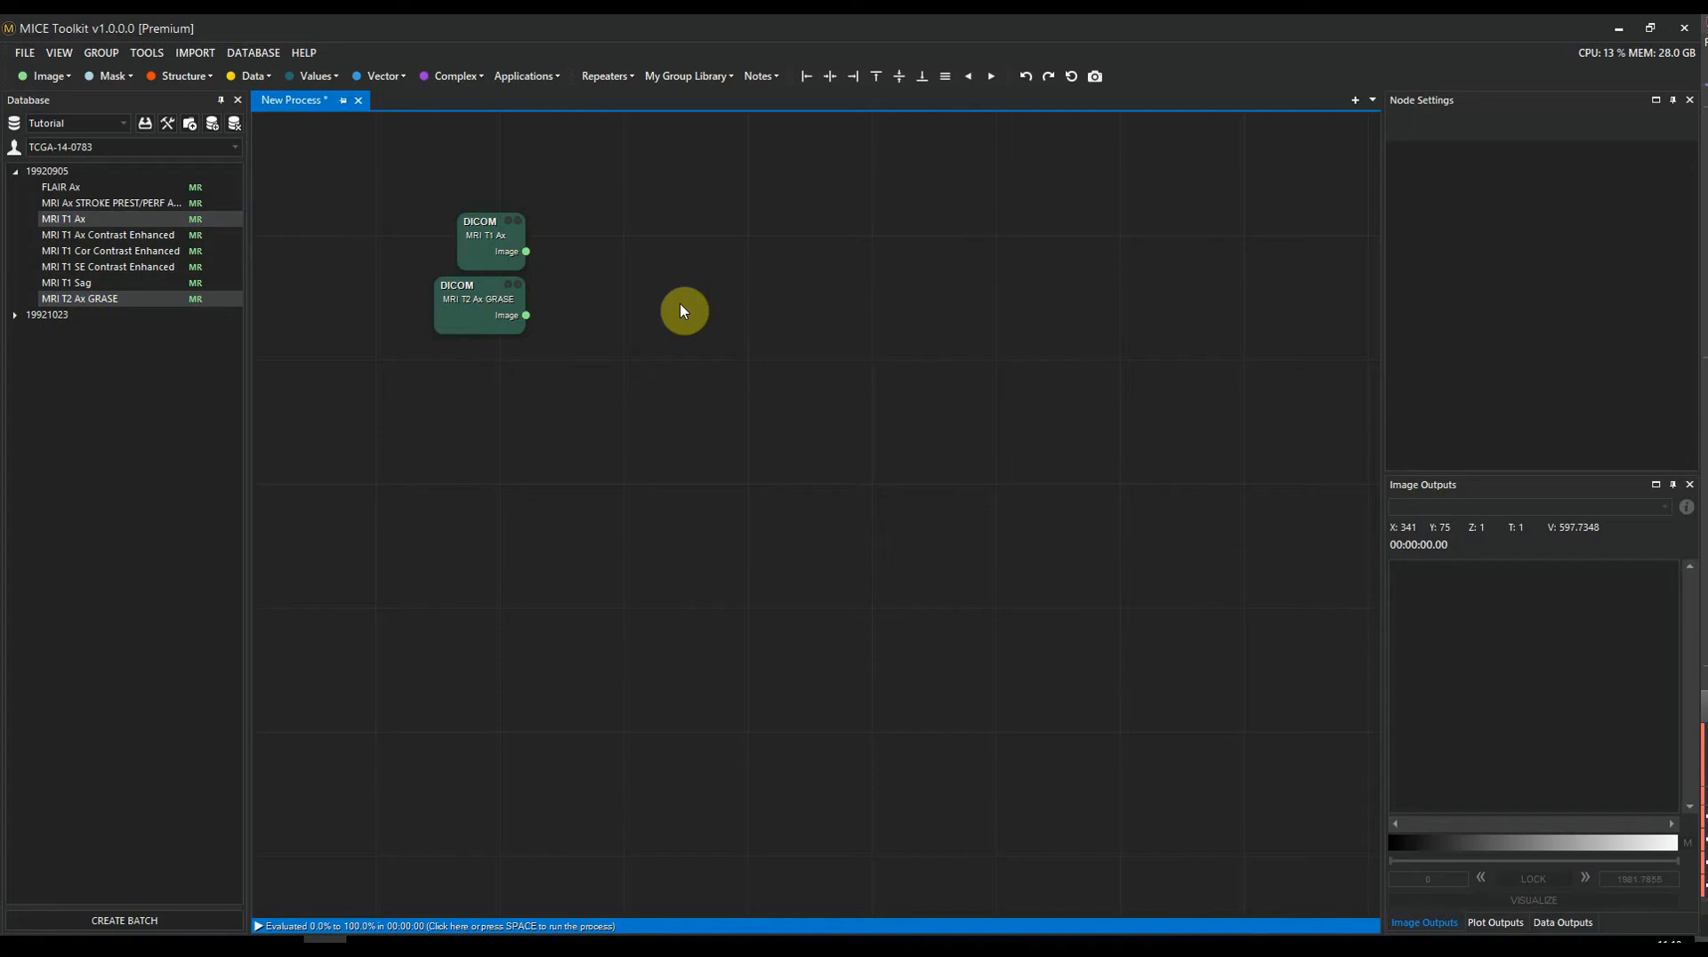
pyautogui.press('space')
# - Send the image outputs of the MRI T1 Ax and MRI T2 Ax GRASE nodes to the Visualizer
pyautogui.click(518, 249)
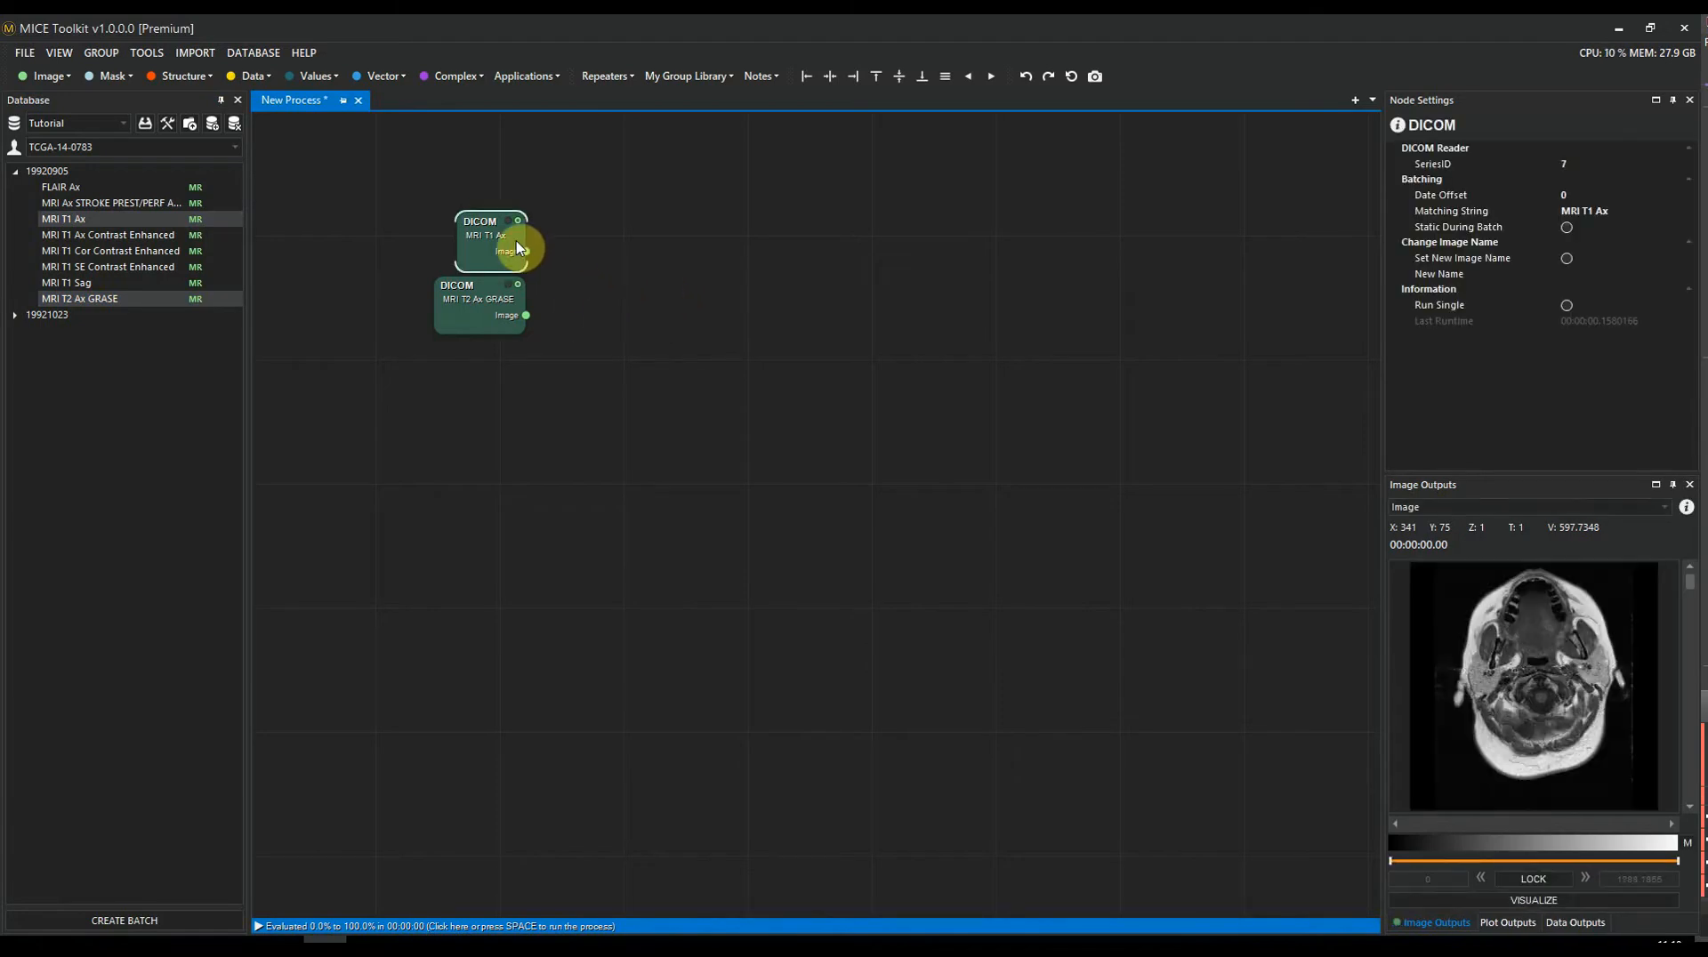
pyautogui.rightClick(518, 248)
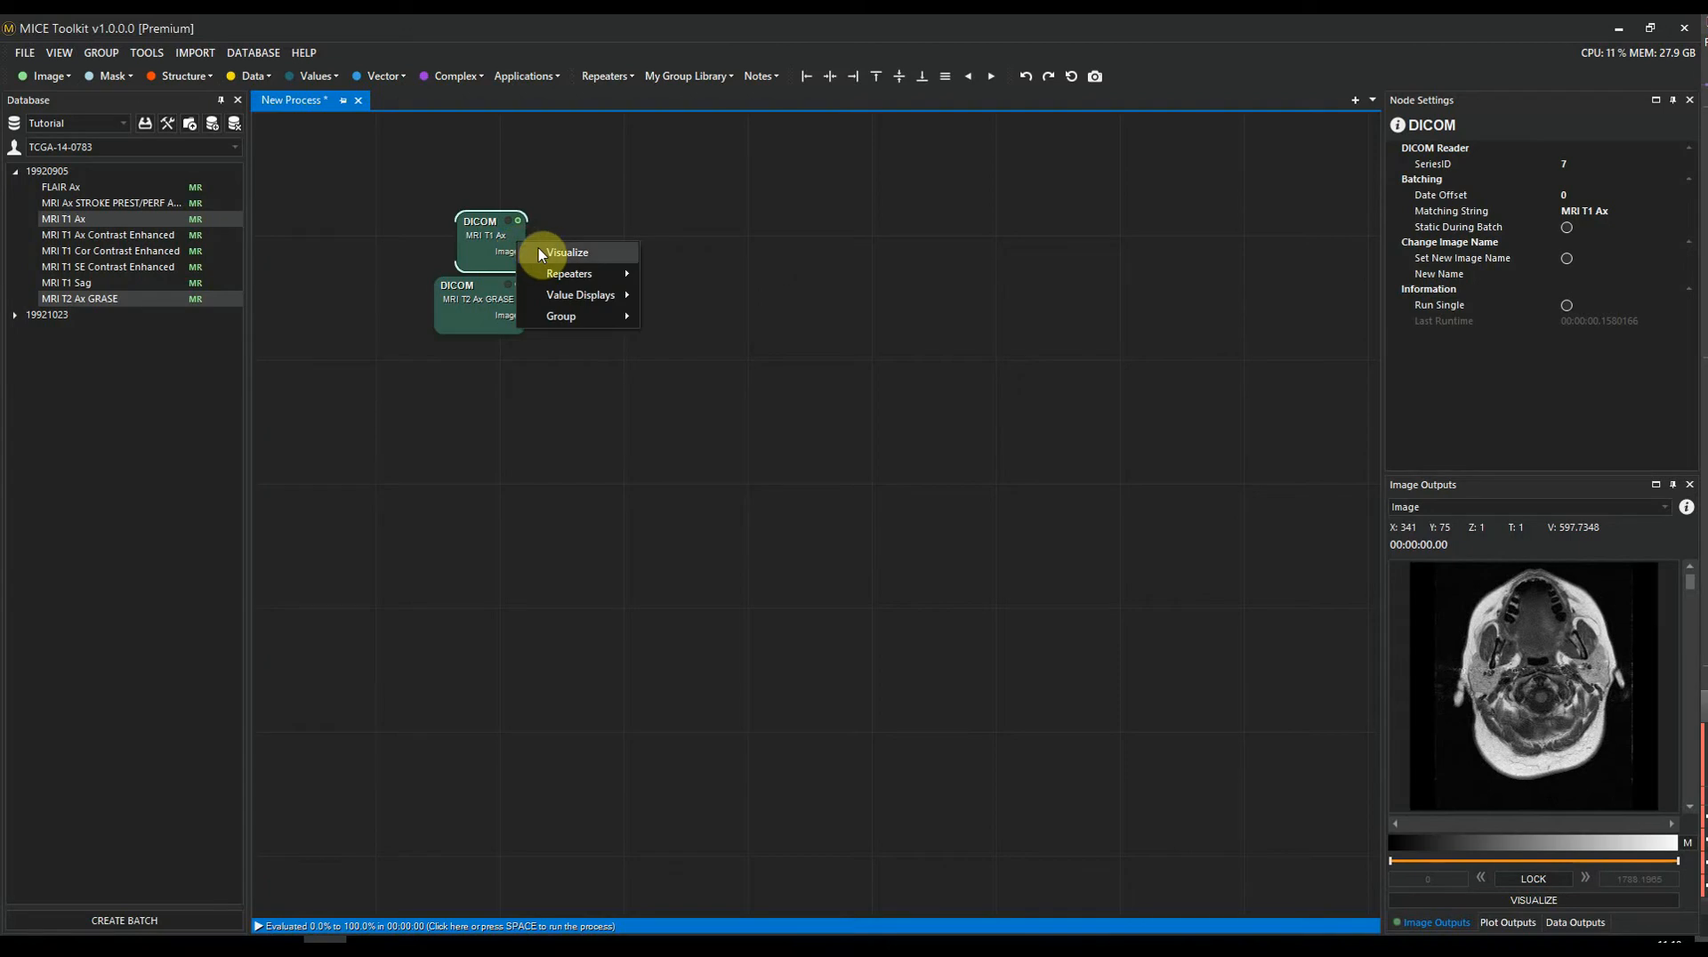
pyautogui.click(552, 252)
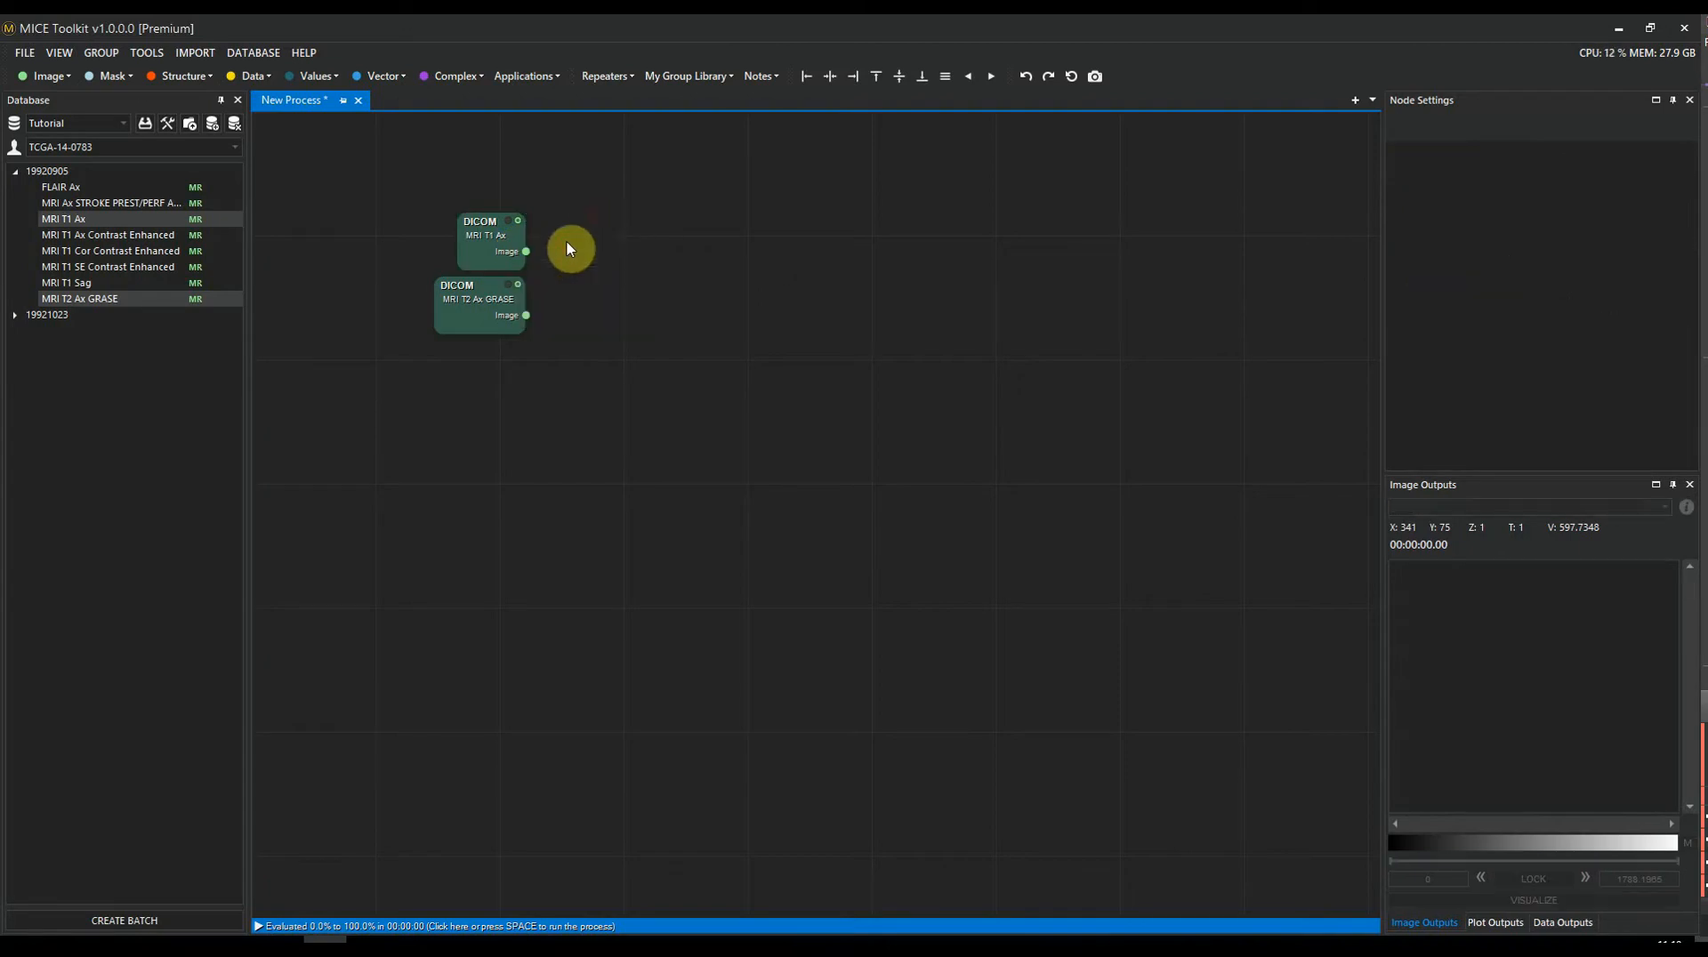
pyautogui.click(501, 307)
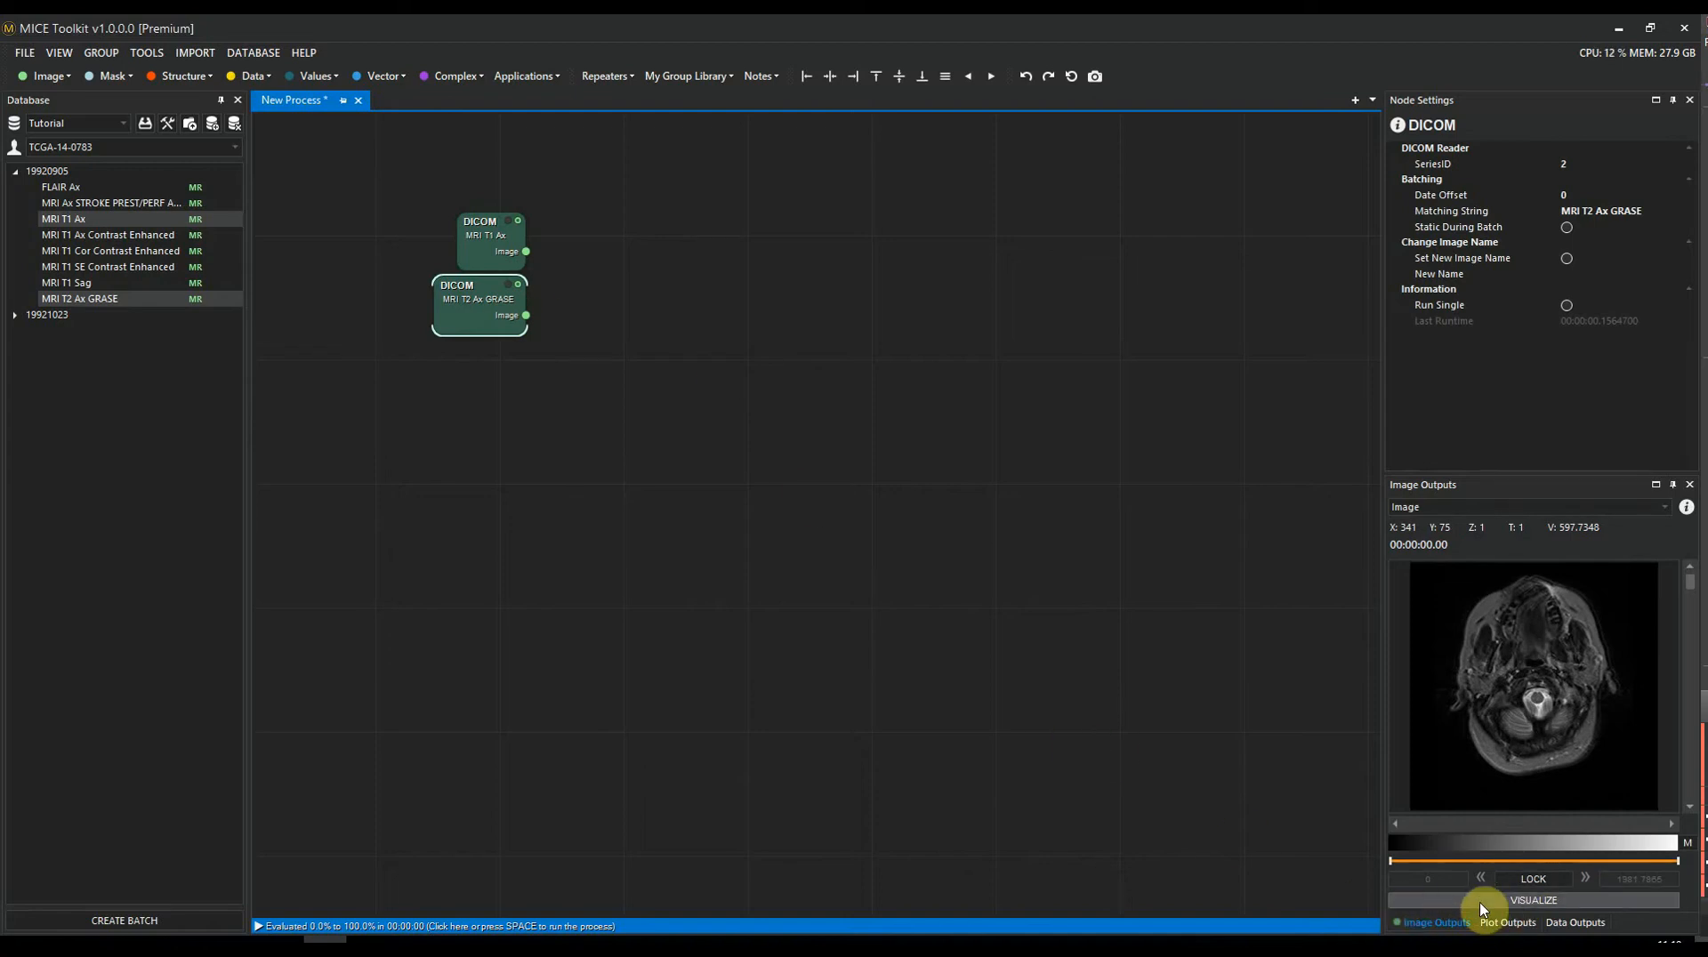
pyautogui.click(499, 242)
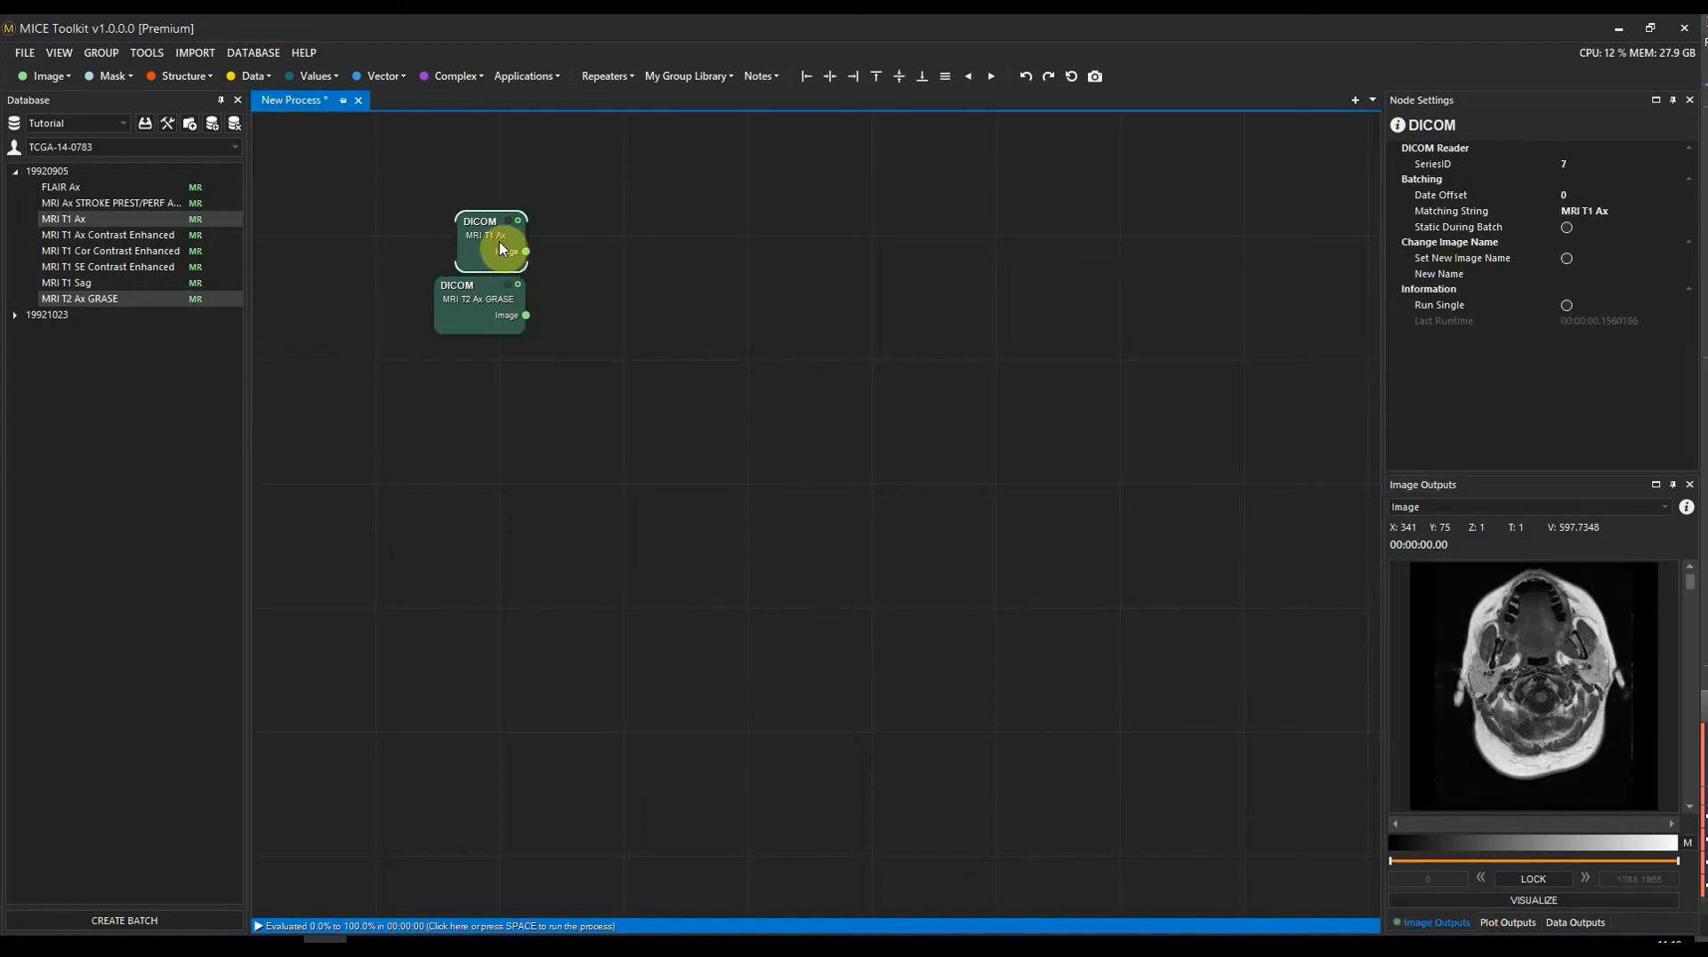
pyautogui.rightClick(500, 244)
pyautogui.click(541, 254)
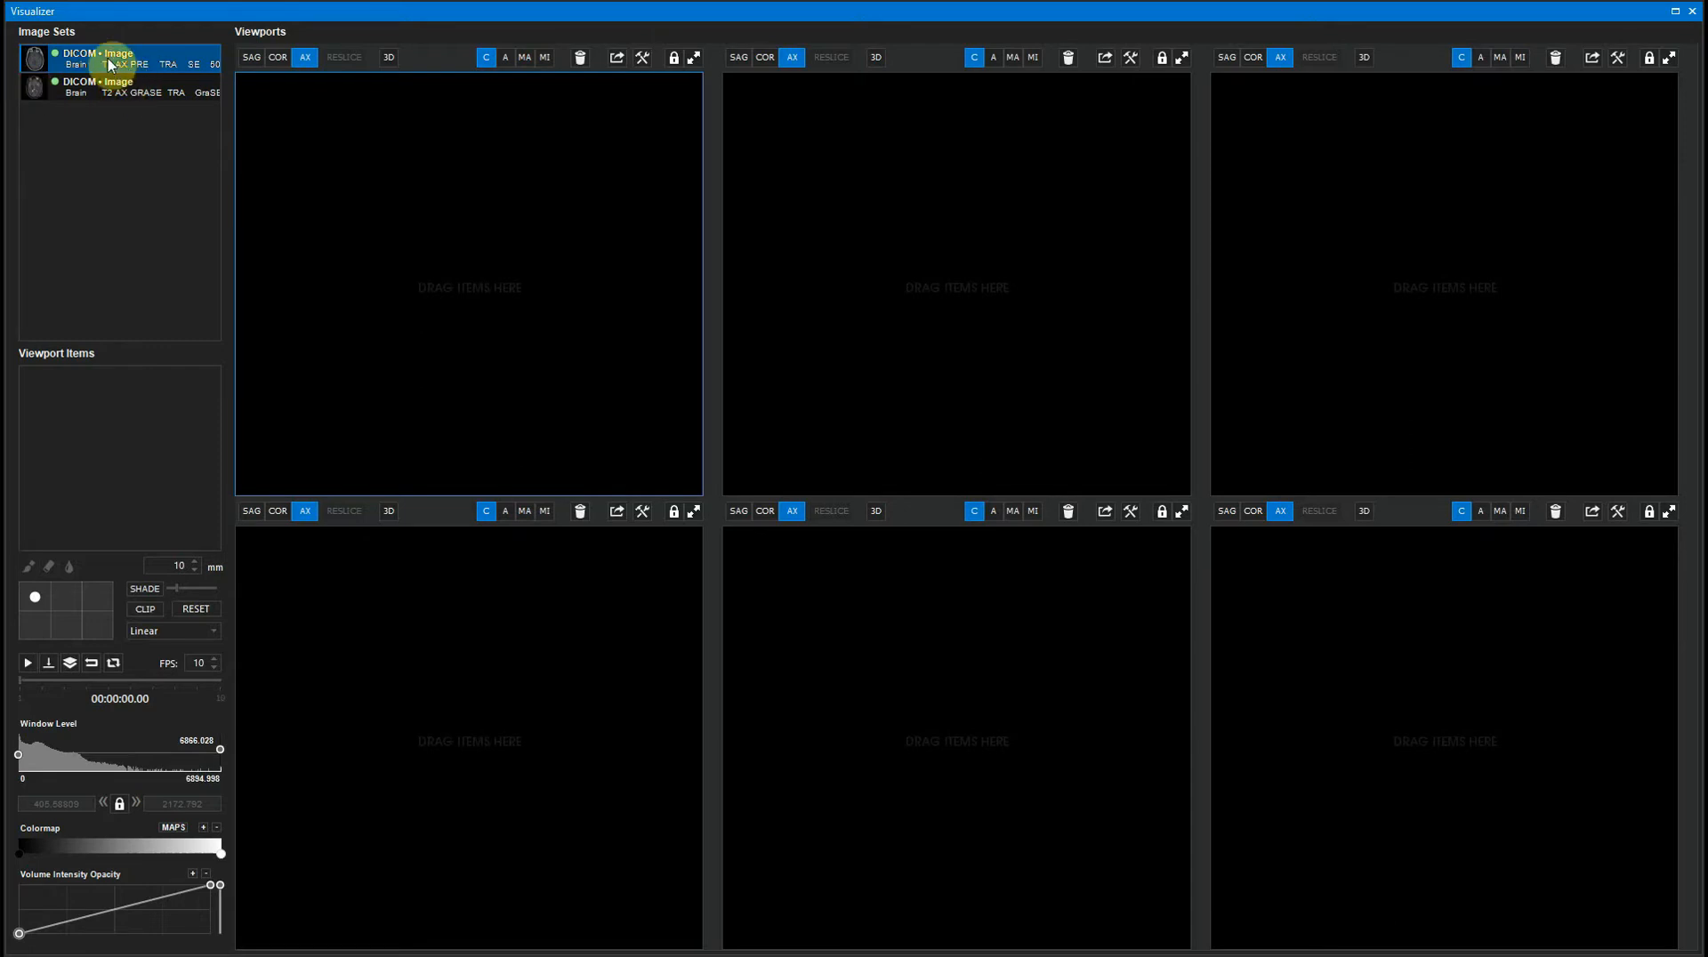
# - Show the T1 and T2 GRASE images in adjacent viewports and reduce the layout to two side-by-side viewports
pyautogui.moveTo(87, 63); pyautogui.dragTo(439, 252)
pyautogui.moveTo(71, 103); pyautogui.dragTo(888, 229)
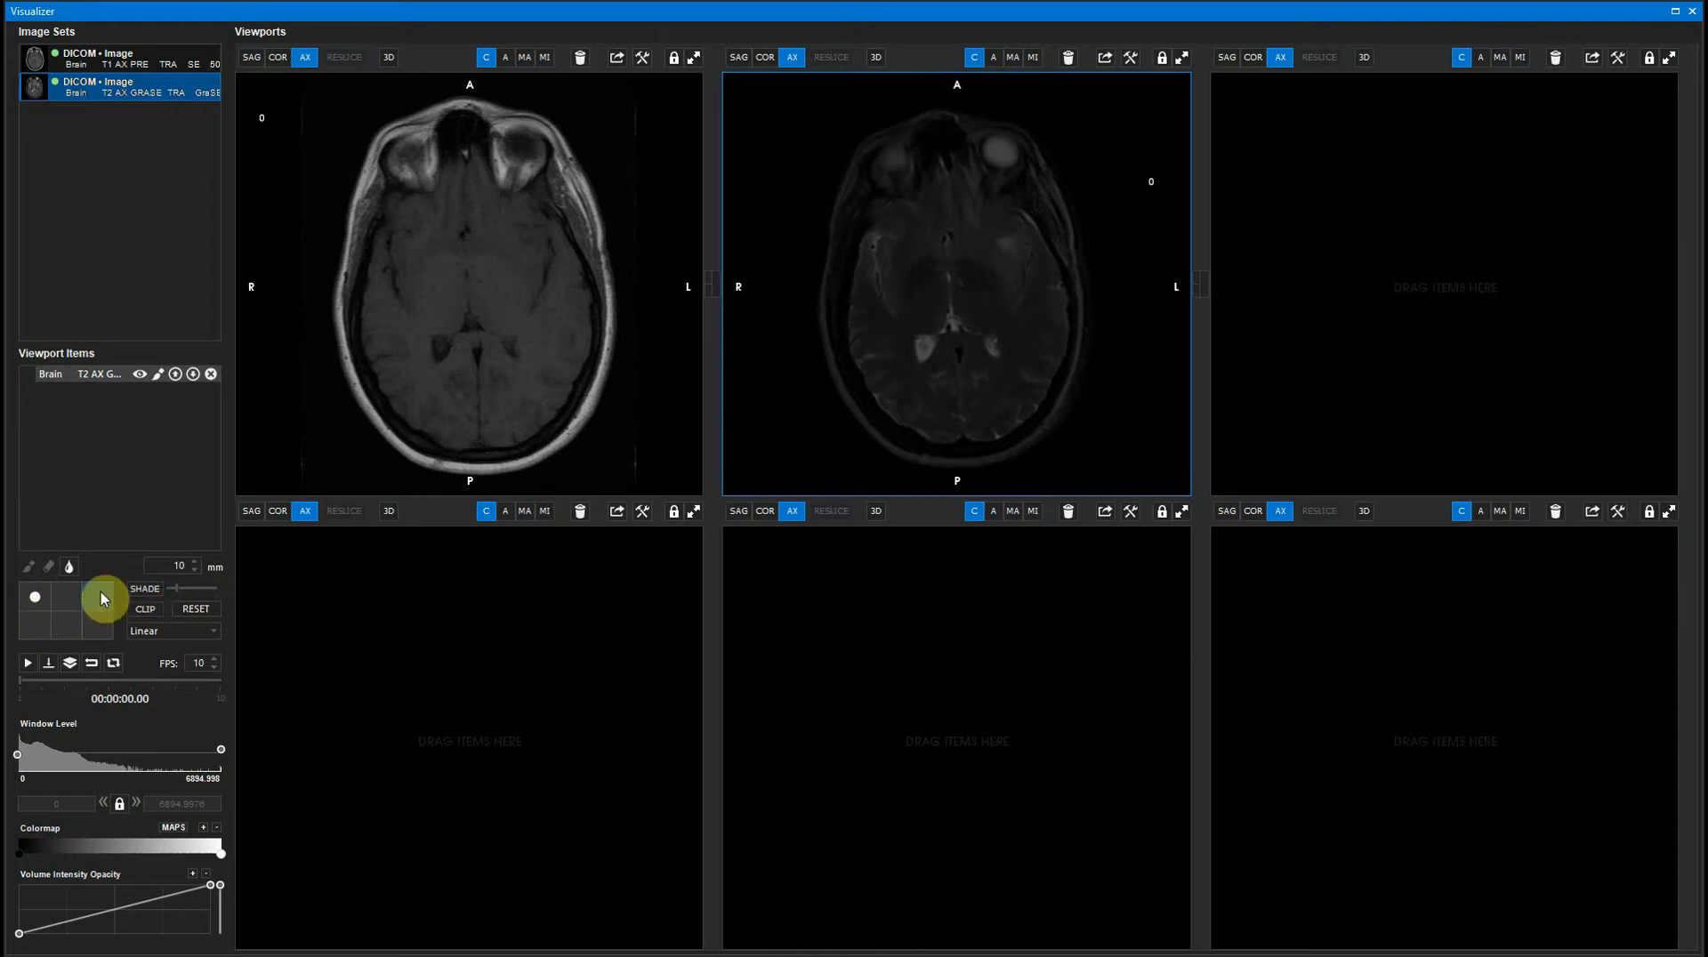
pyautogui.click(102, 619)
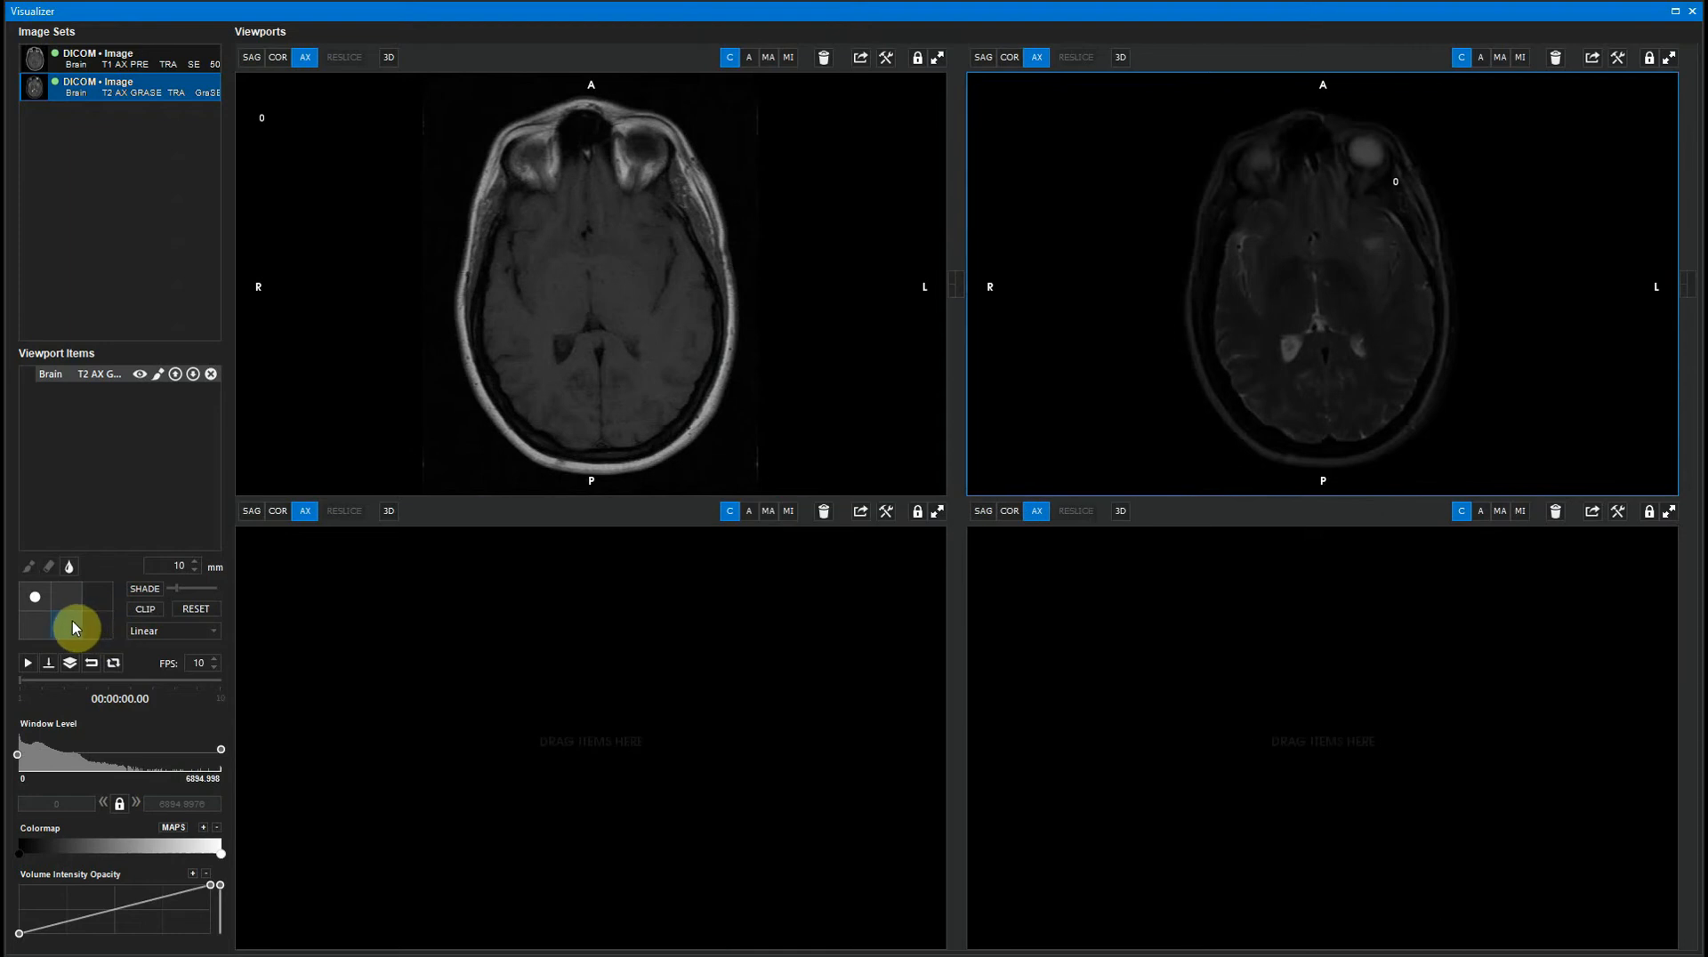
pyautogui.click(72, 627)
pyautogui.click(43, 627)
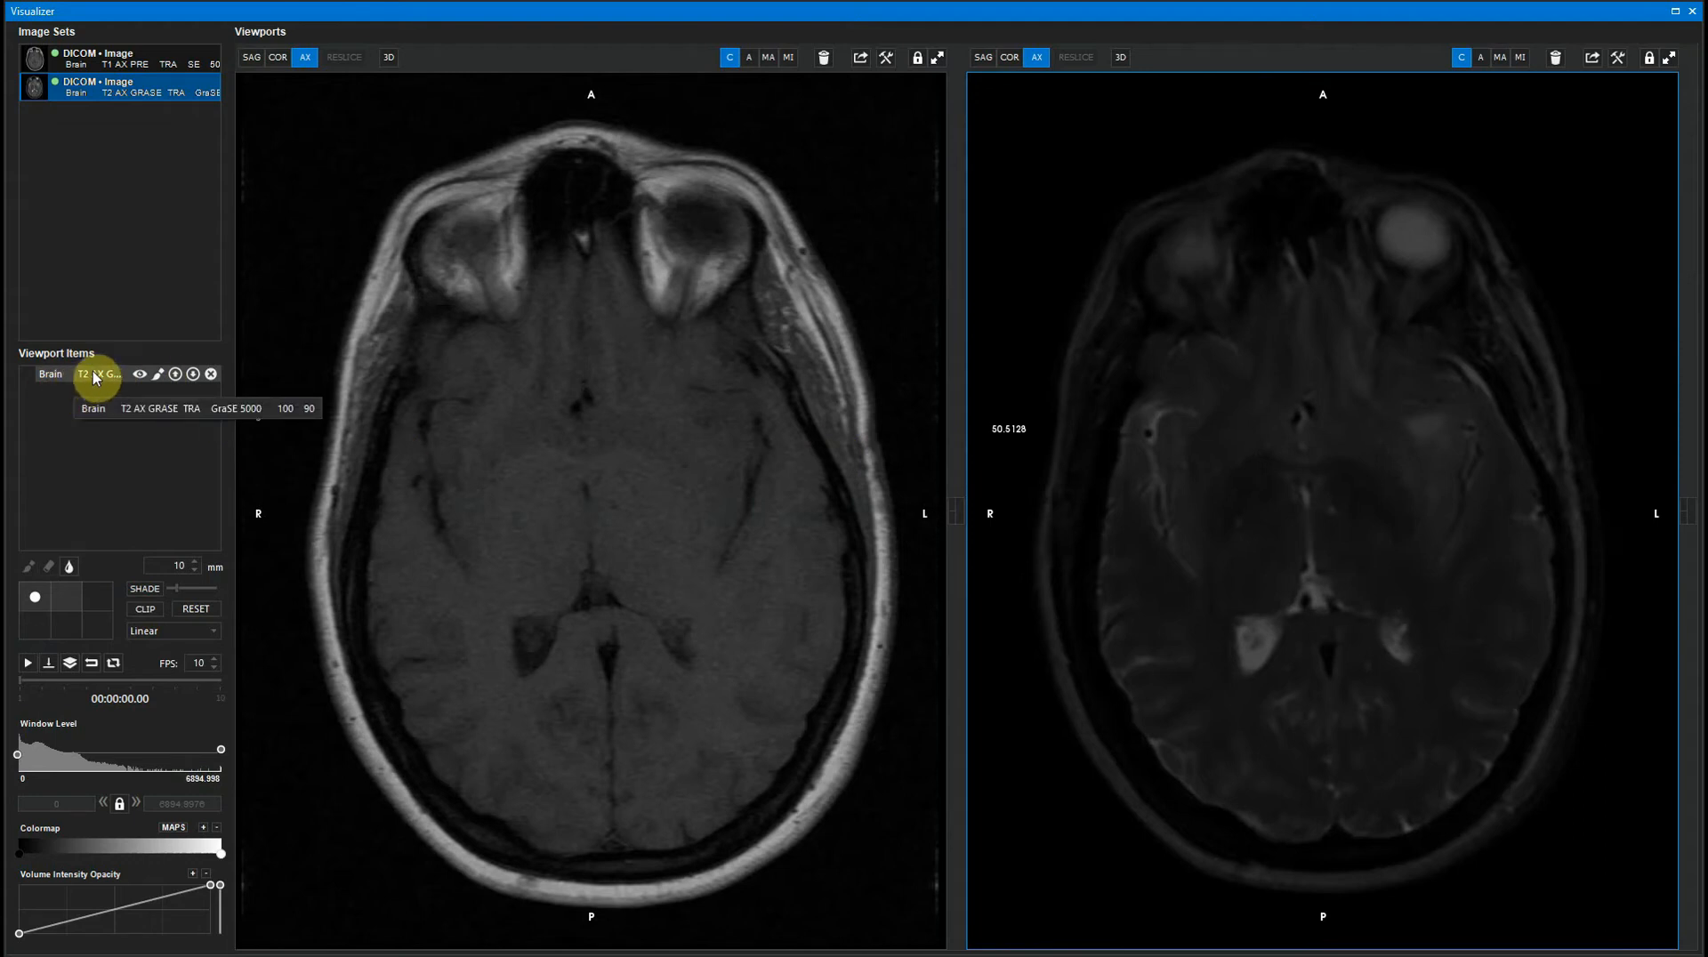
# - Fuse the T2 AX GRASE image with the T1 image in the T1 viewport
pyautogui.click(378, 296)
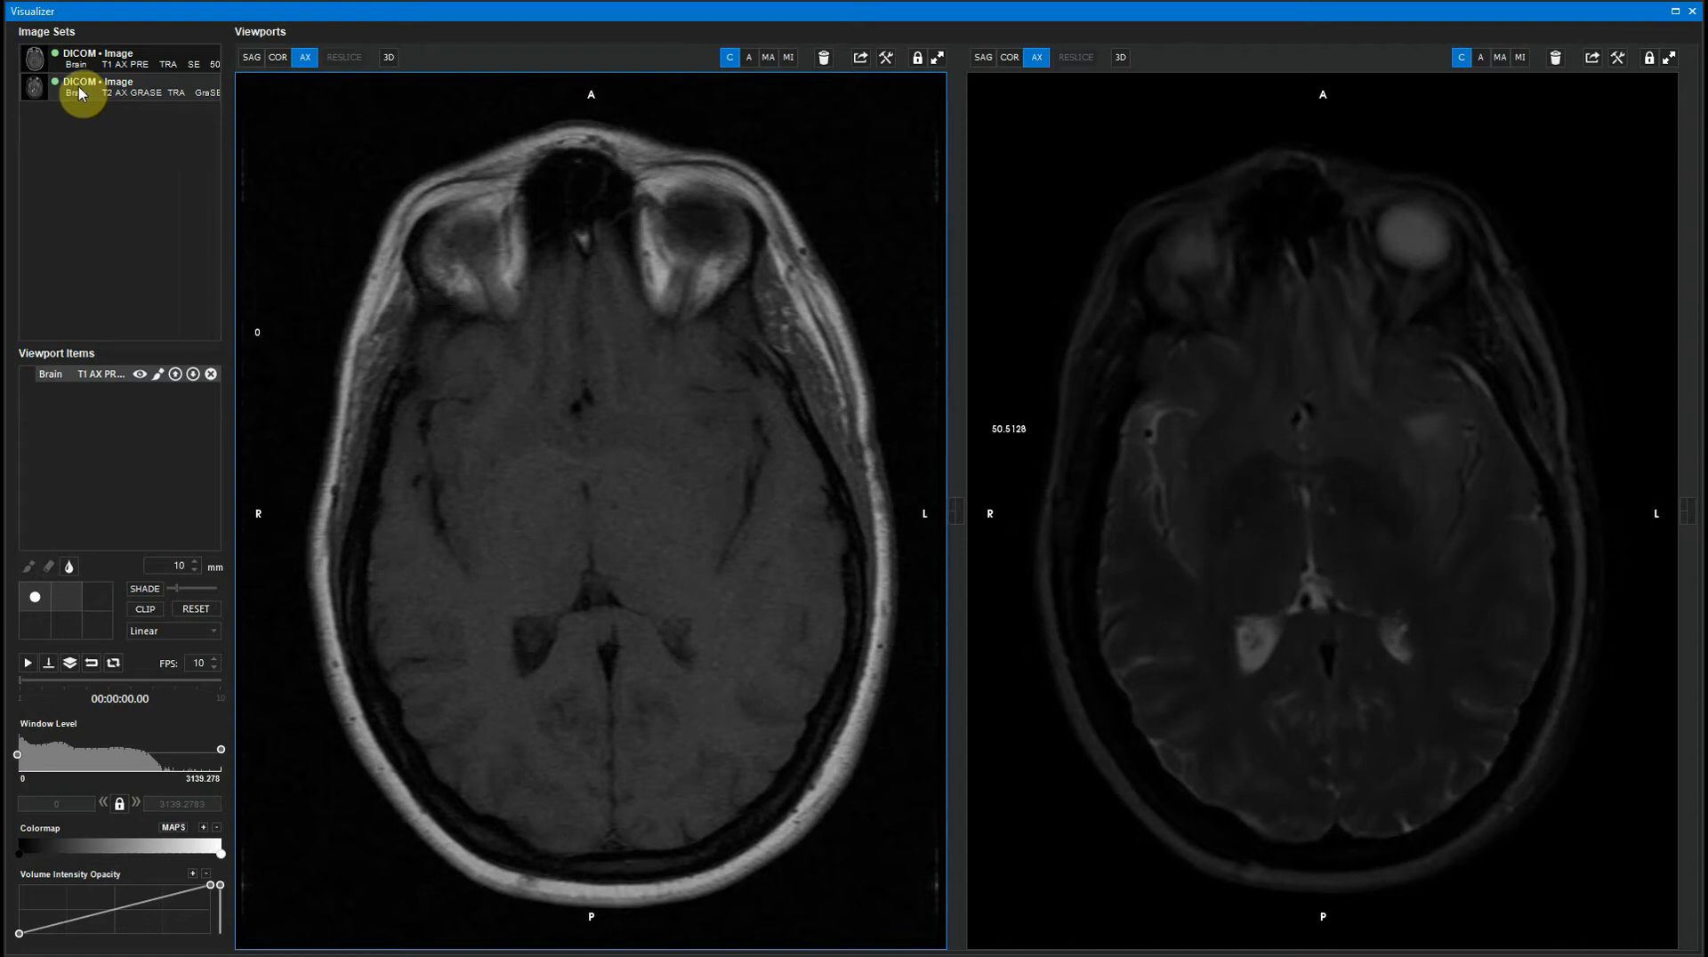
pyautogui.moveTo(81, 93); pyautogui.dragTo(562, 612)
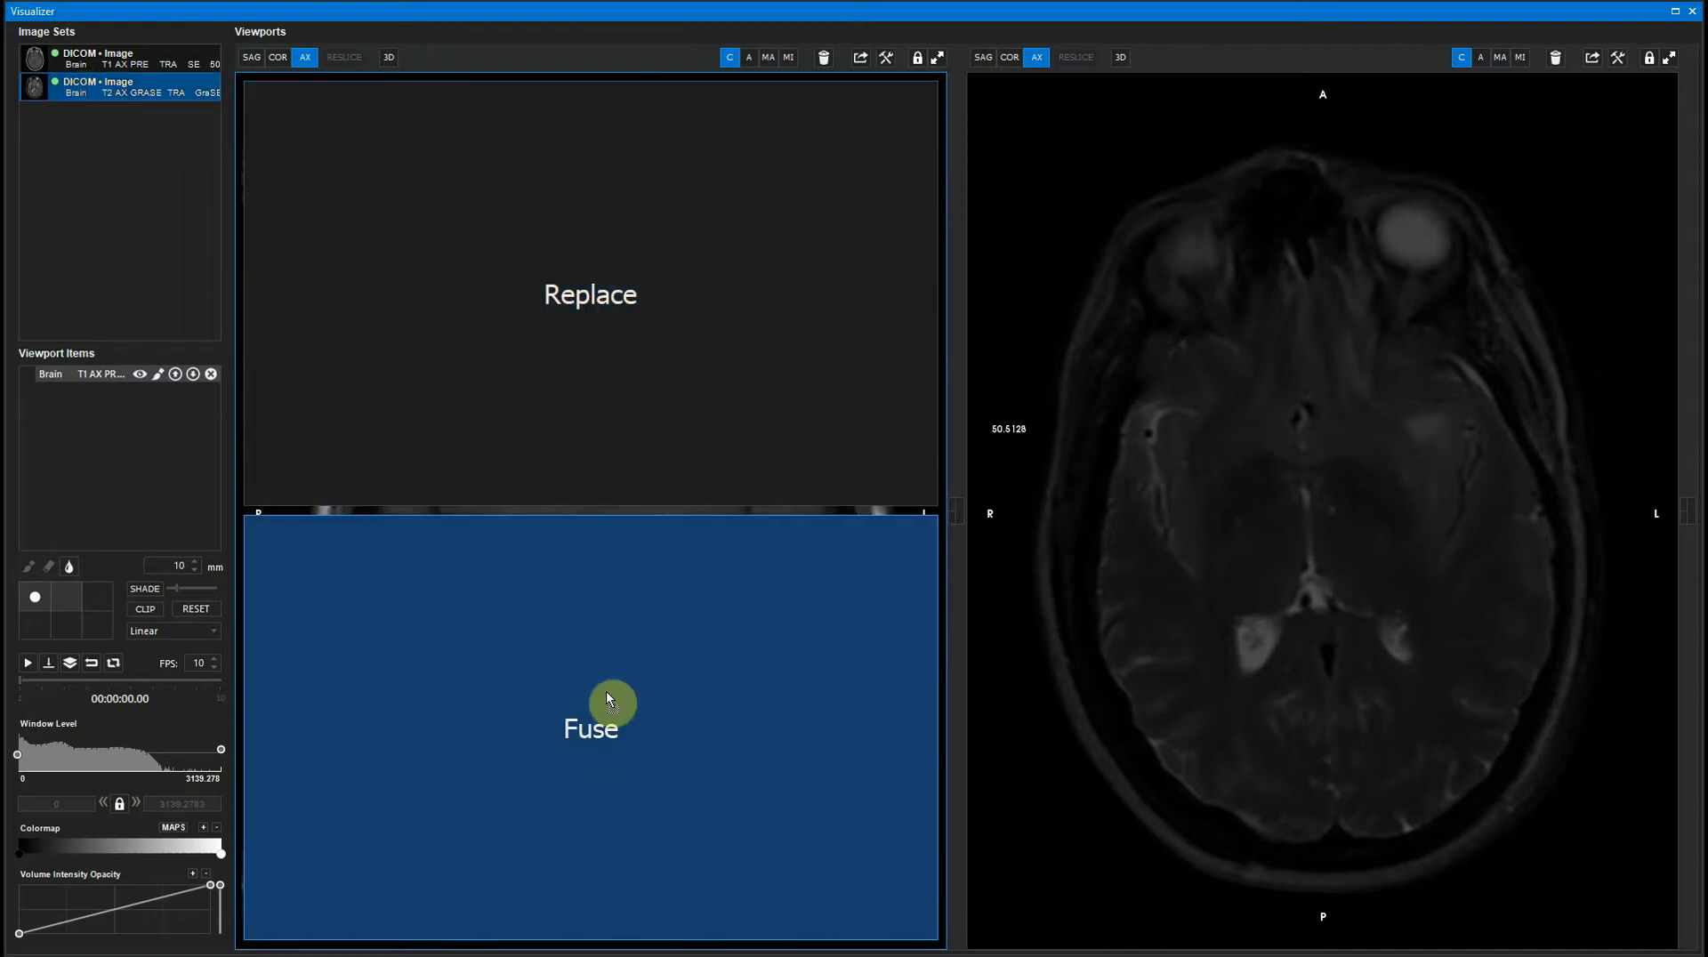
pyautogui.moveTo(606, 692); pyautogui.dragTo(605, 692)
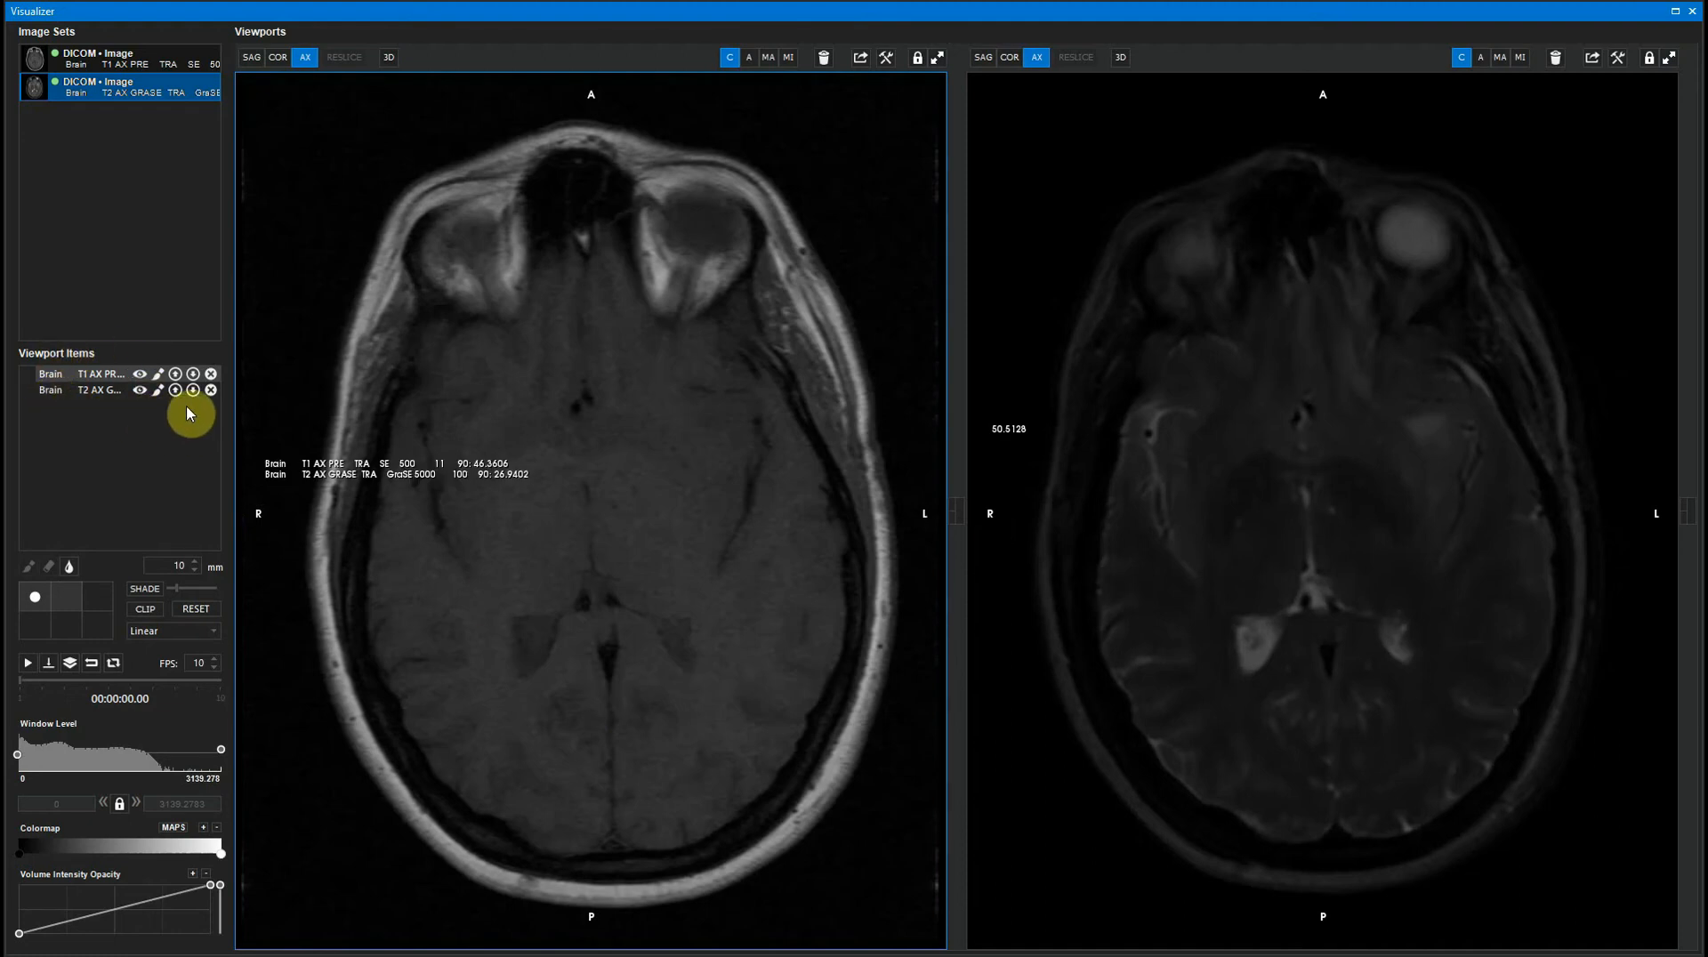
# - Narrow the window level of the T1 image in the fused viewport to about 185 to 1754
pyautogui.click(90, 392)
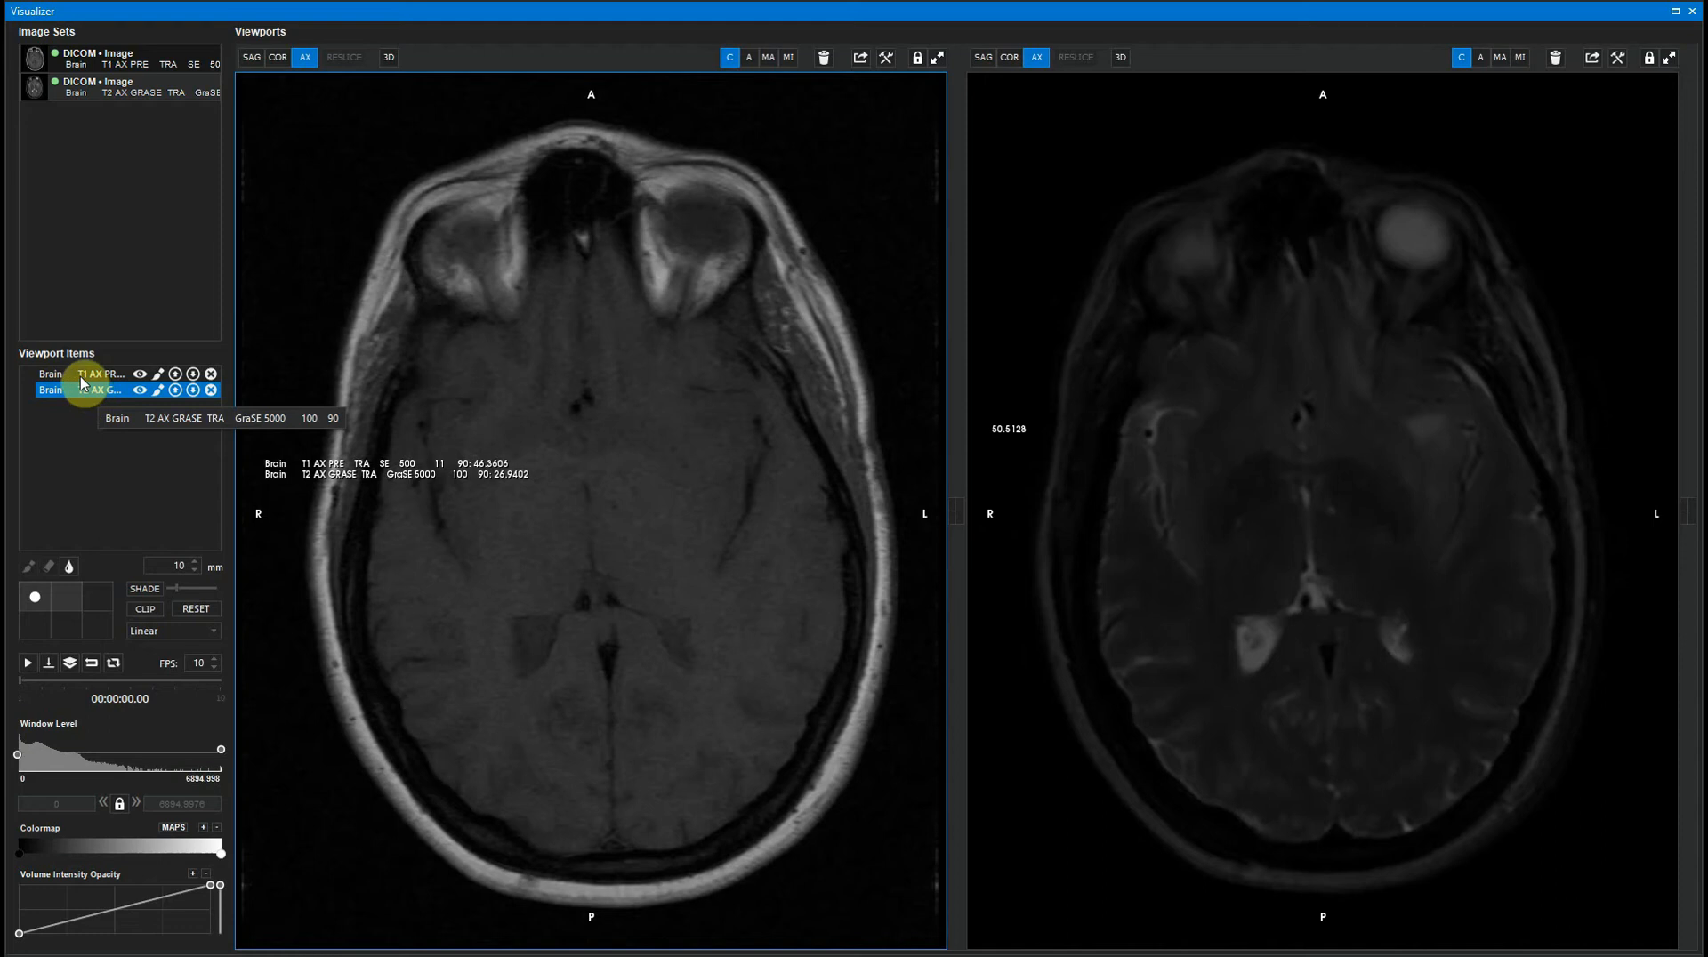
pyautogui.click(78, 374)
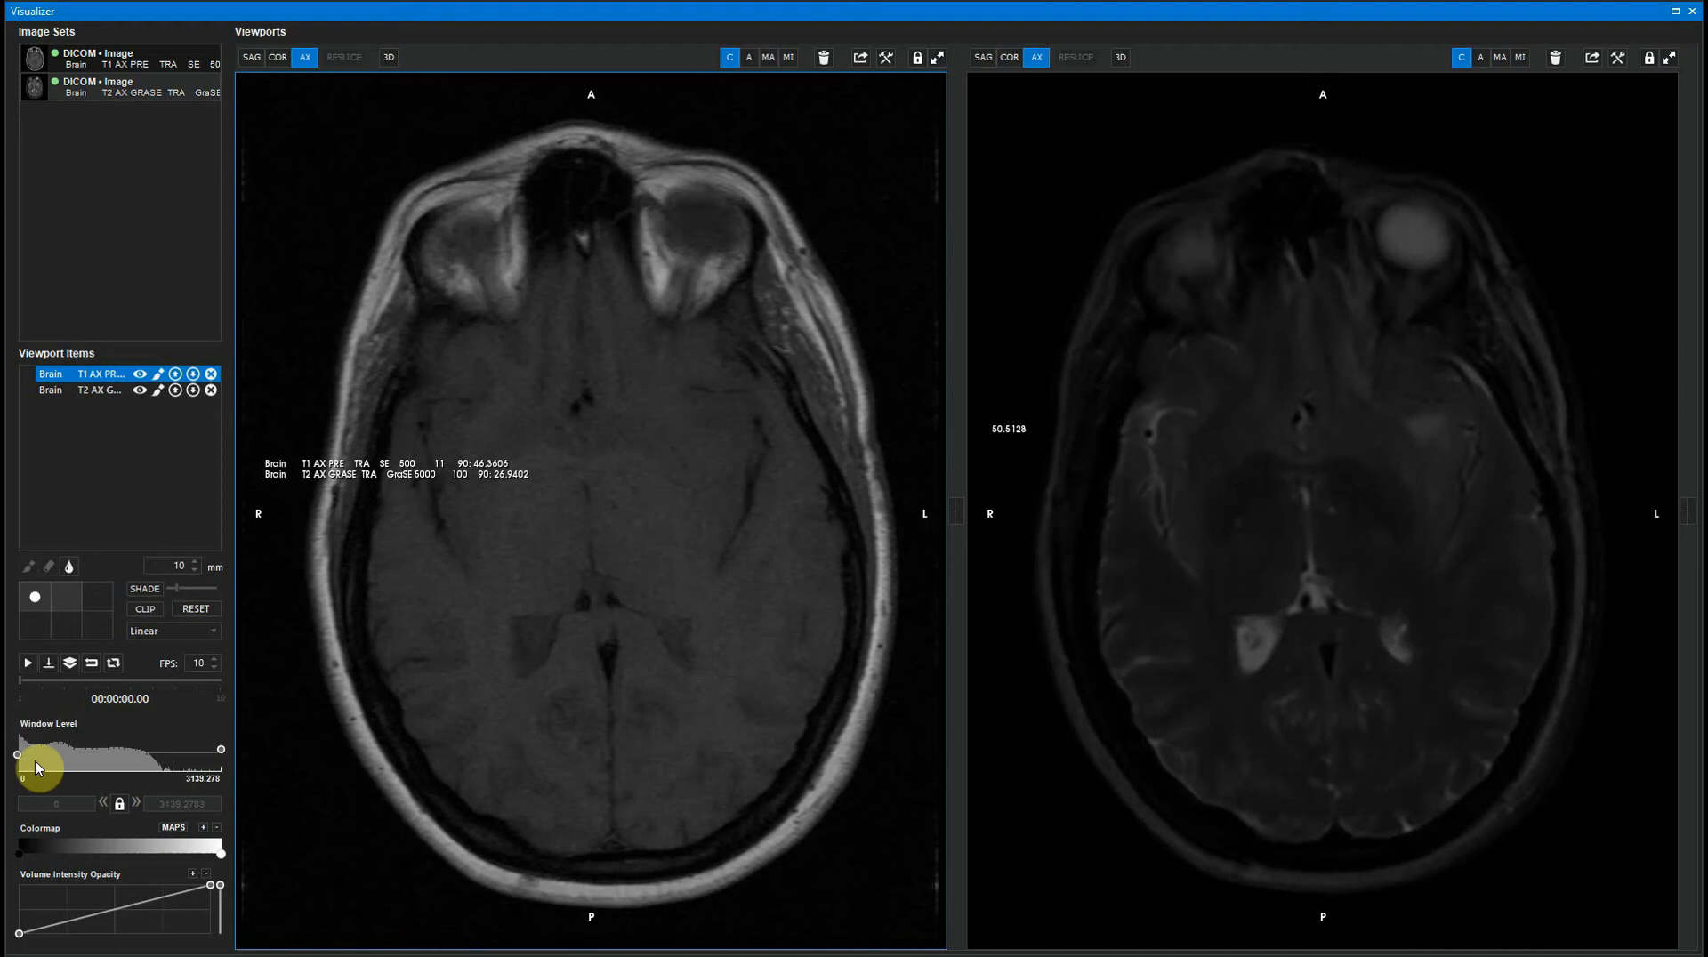
pyautogui.click(222, 751)
pyautogui.moveTo(222, 754); pyautogui.dragTo(138, 756)
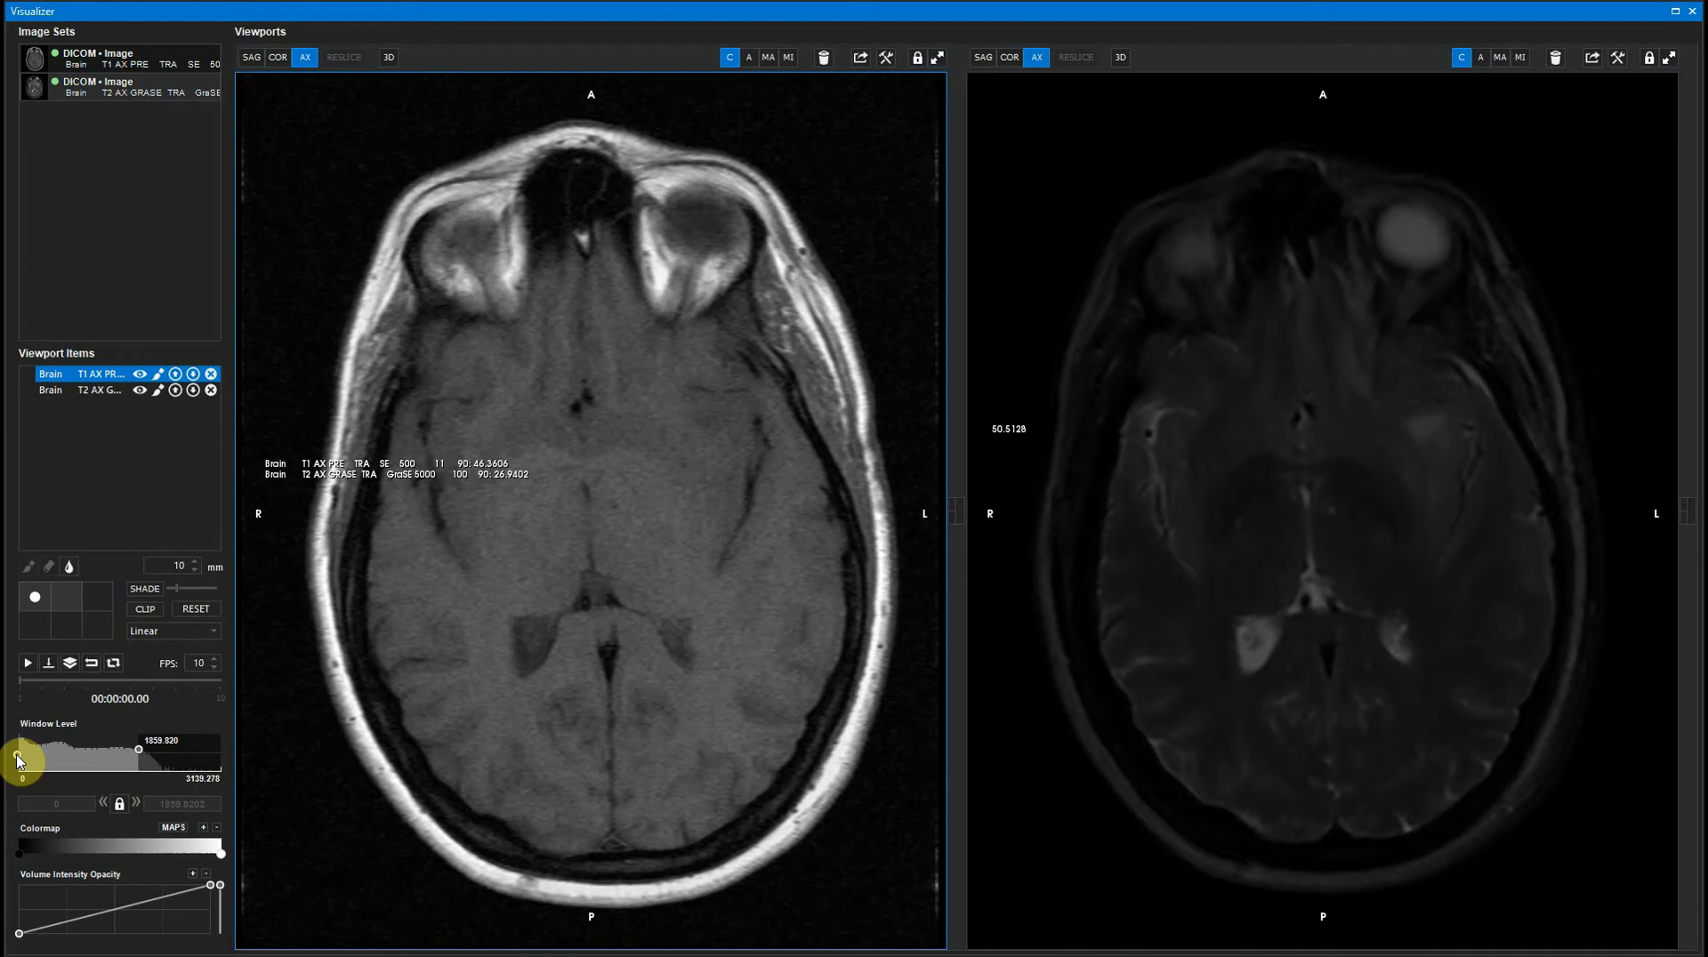
pyautogui.moveTo(18, 754); pyautogui.dragTo(75, 756)
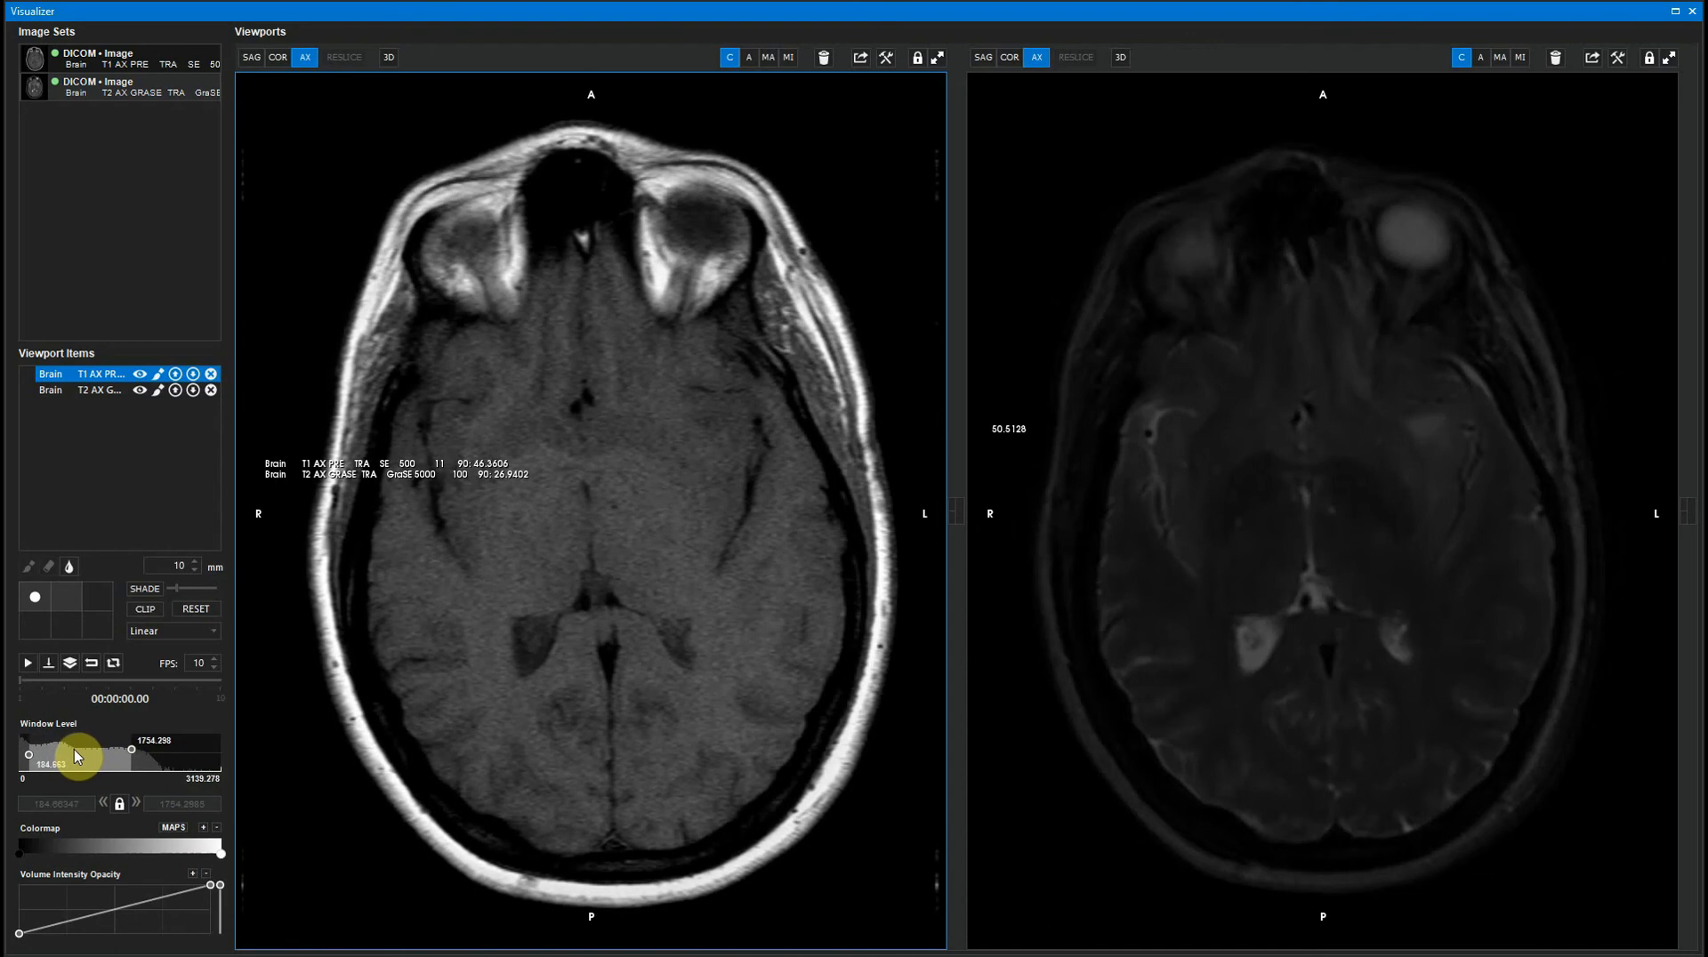
# - Set the fused T2 GRASE image's window level to about 464 to 2028 and apply the Inferno colormap
pyautogui.click(86, 392)
pyautogui.moveTo(221, 750); pyautogui.dragTo(88, 738)
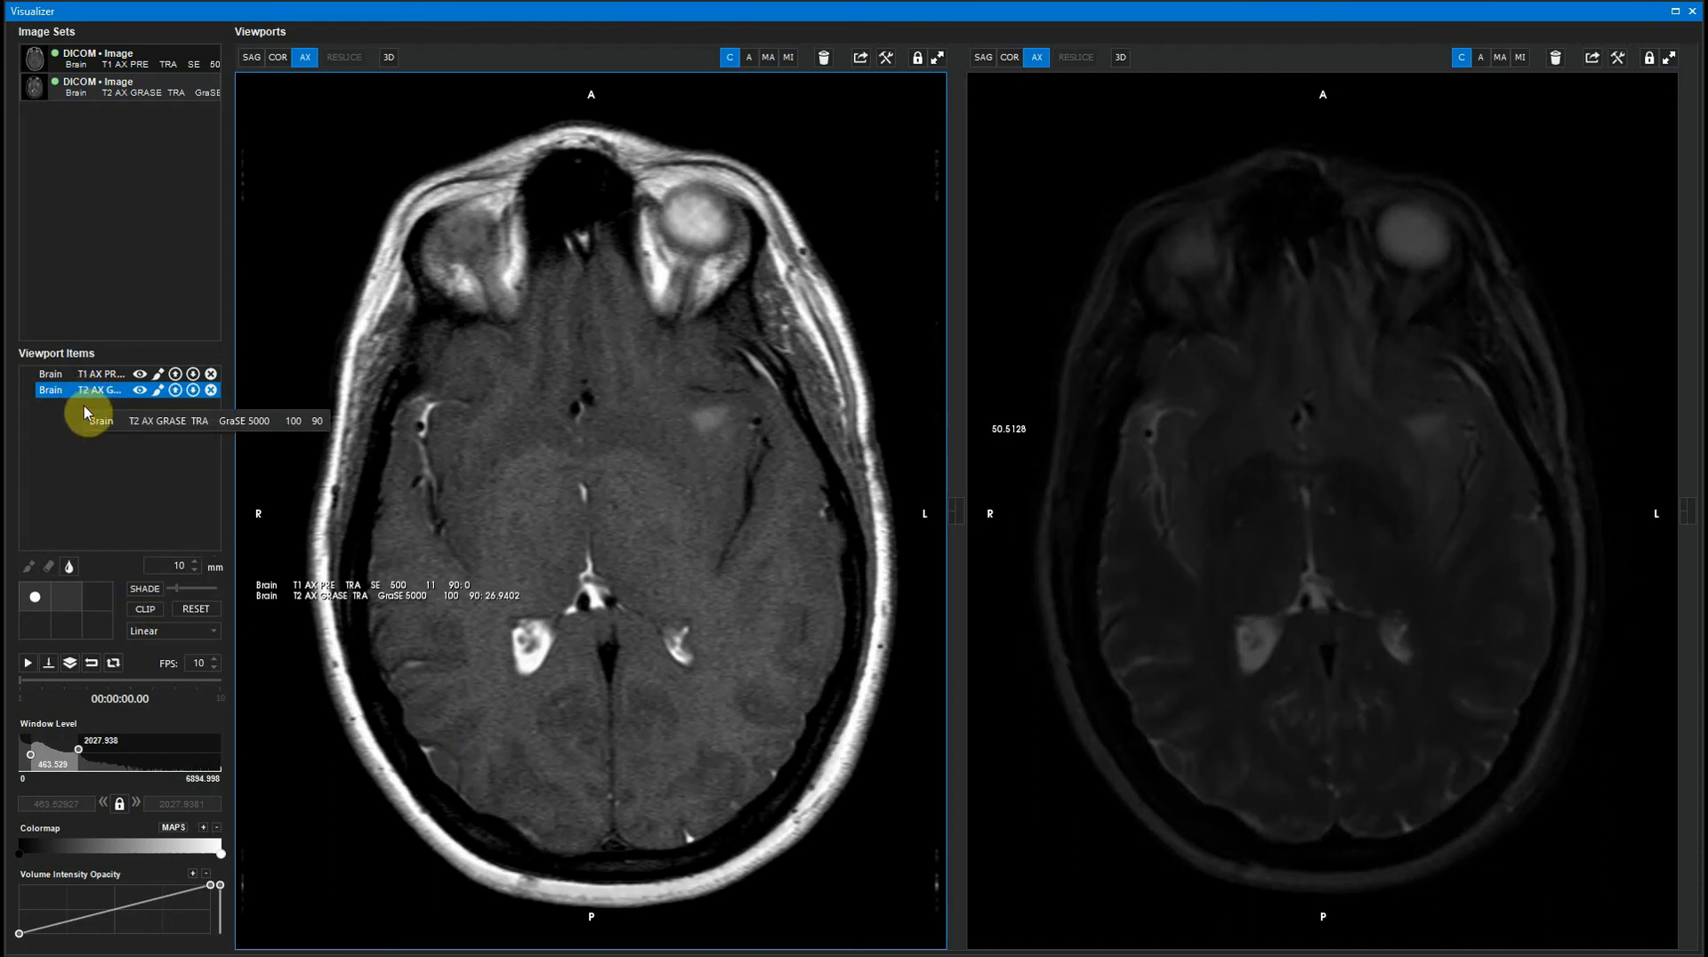
pyautogui.click(173, 828)
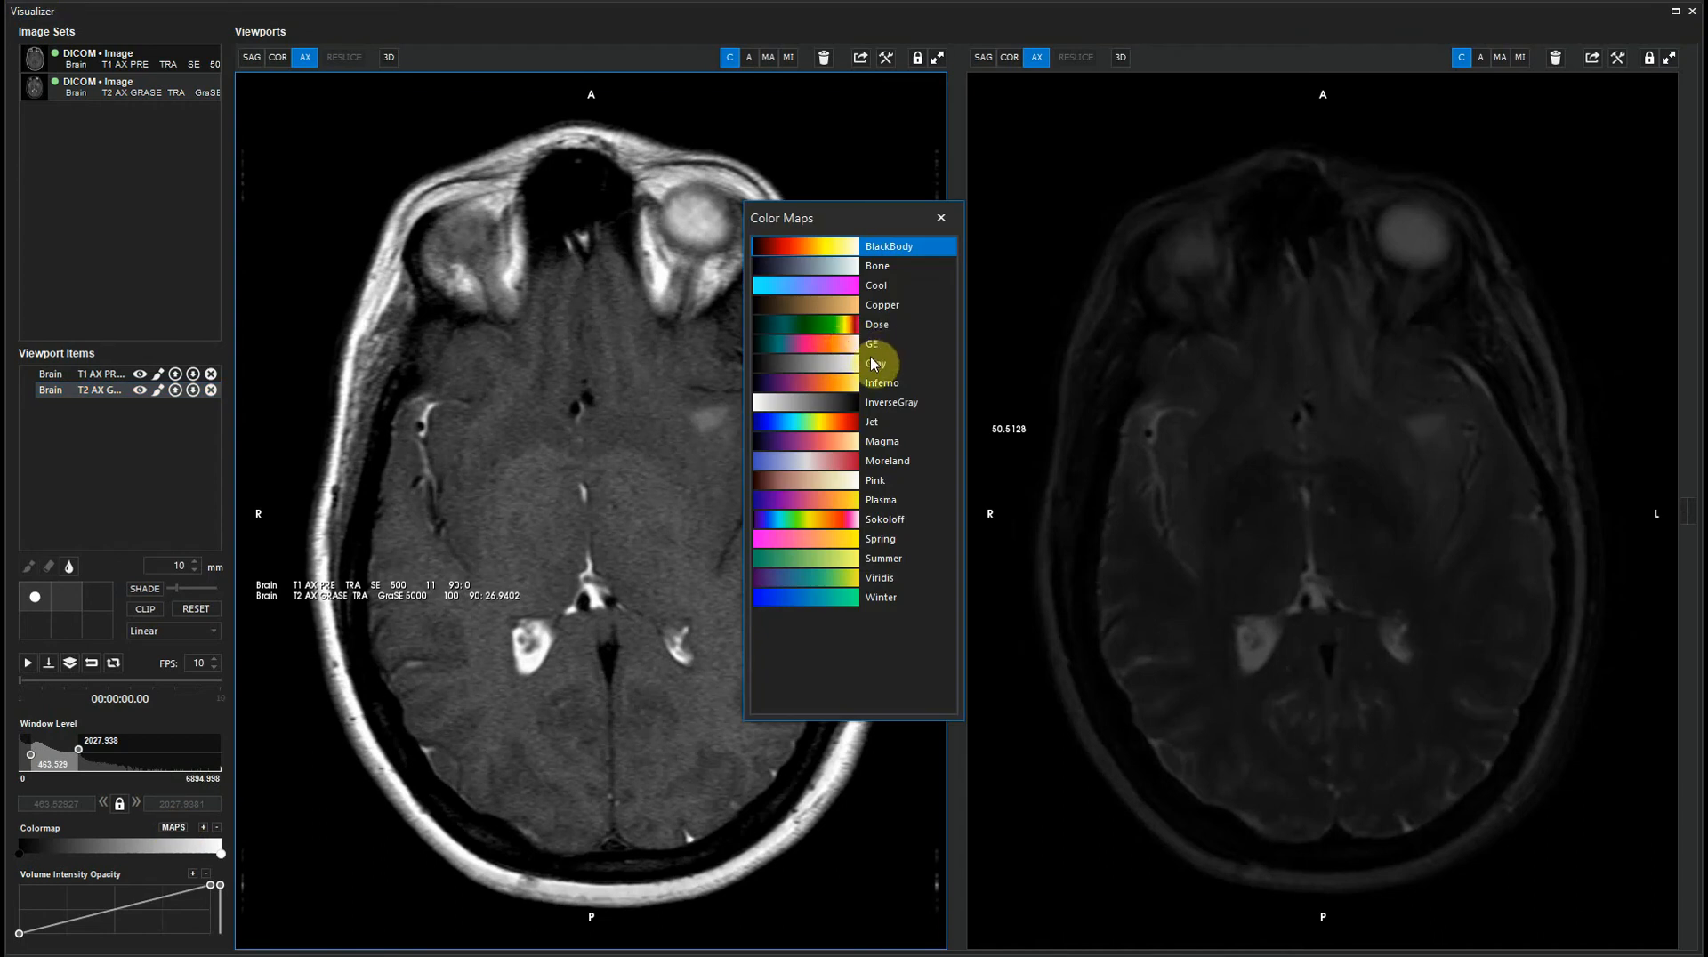
pyautogui.doubleClick(846, 385)
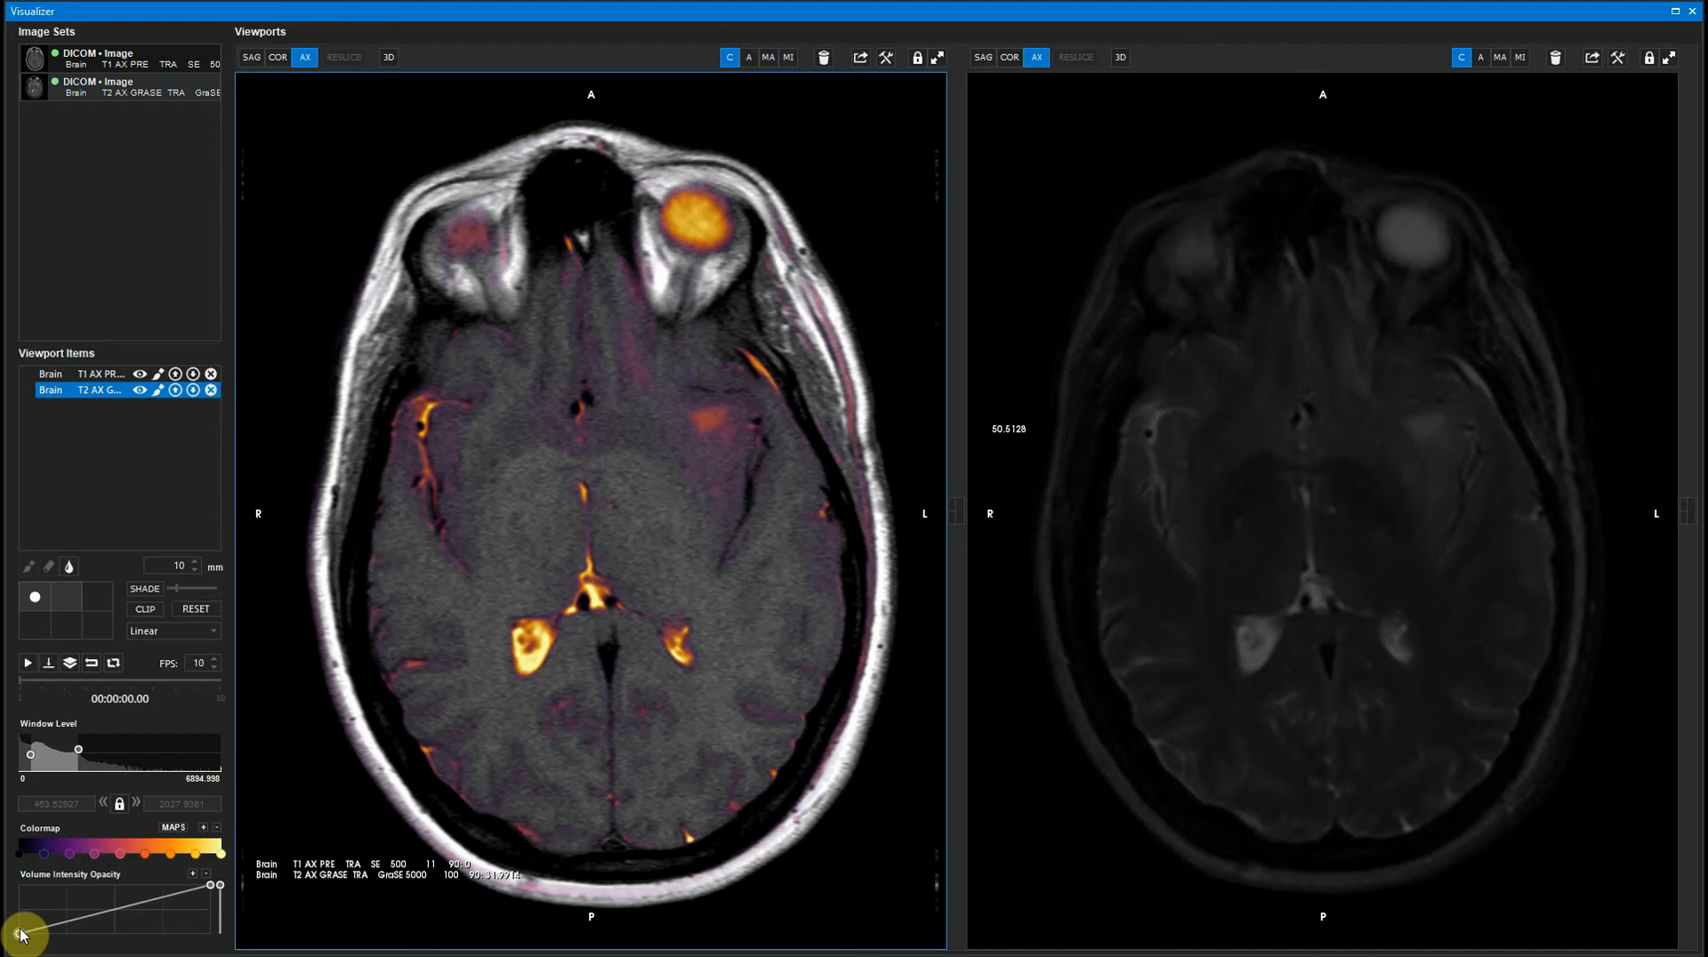
# - Add control points to the T2 image's volume intensity opacity curve, shaping a peak at medium intensities and a dip at higher ones
pyautogui.moveTo(18, 932)
pyautogui.mouseDown()
pyautogui.moveTo(16, 876)
pyautogui.moveTo(18, 933)
pyautogui.mouseUp()
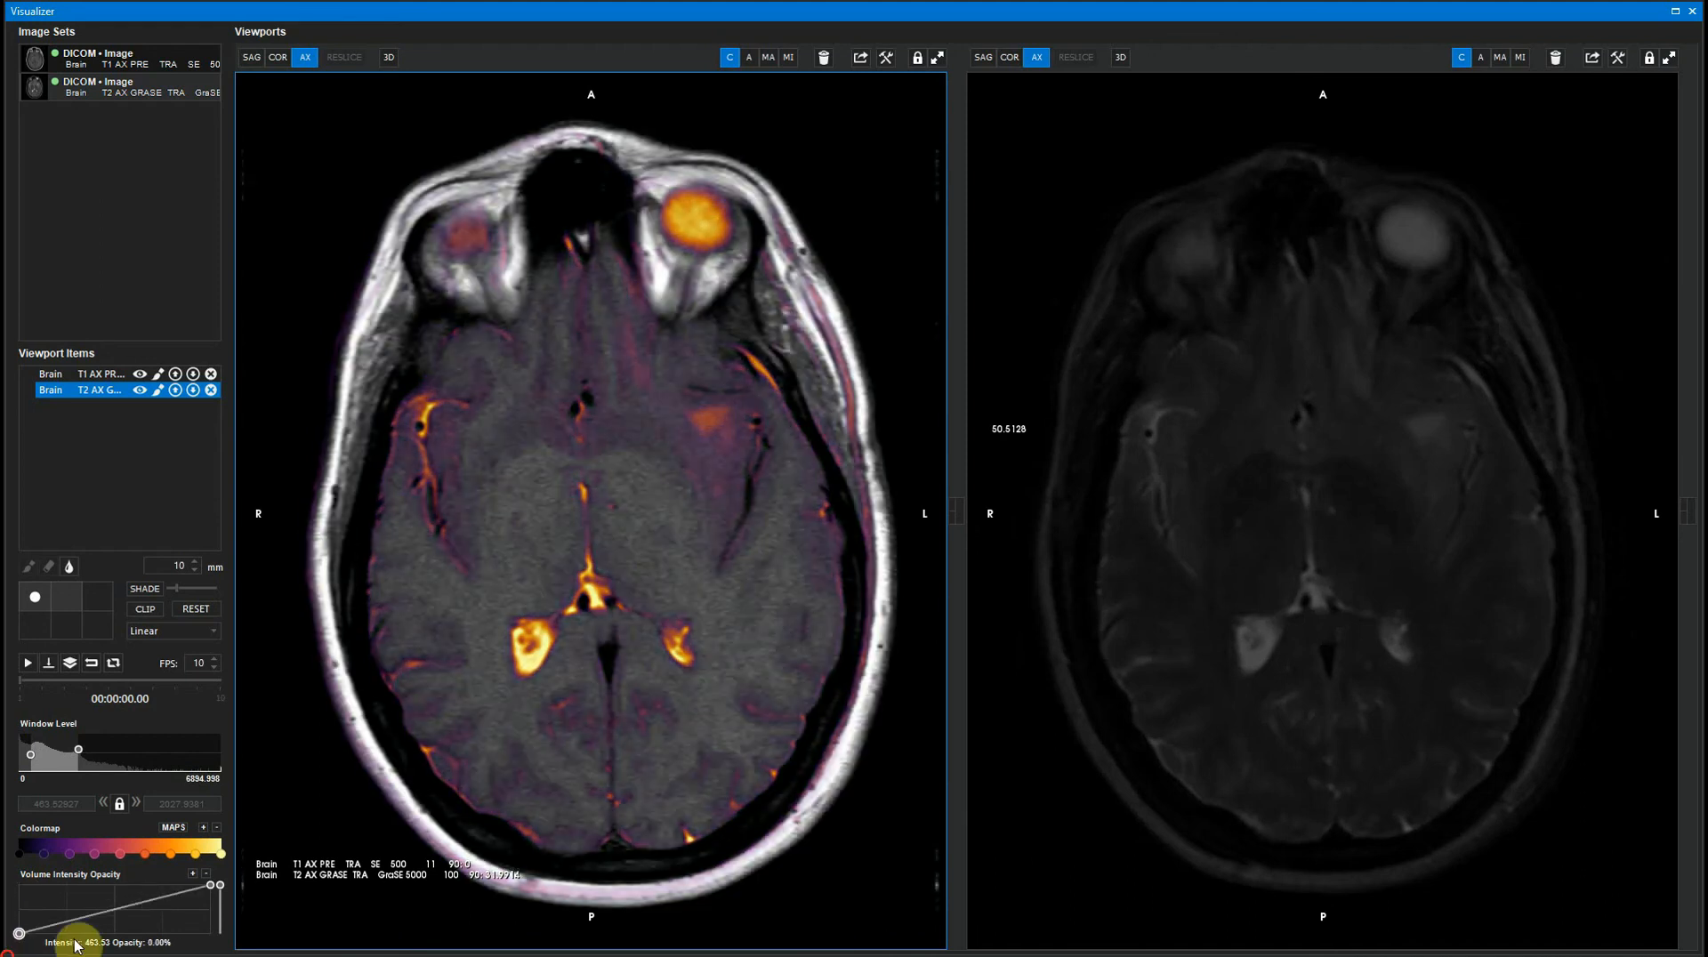
pyautogui.click(193, 875)
pyautogui.moveTo(113, 916); pyautogui.dragTo(159, 931)
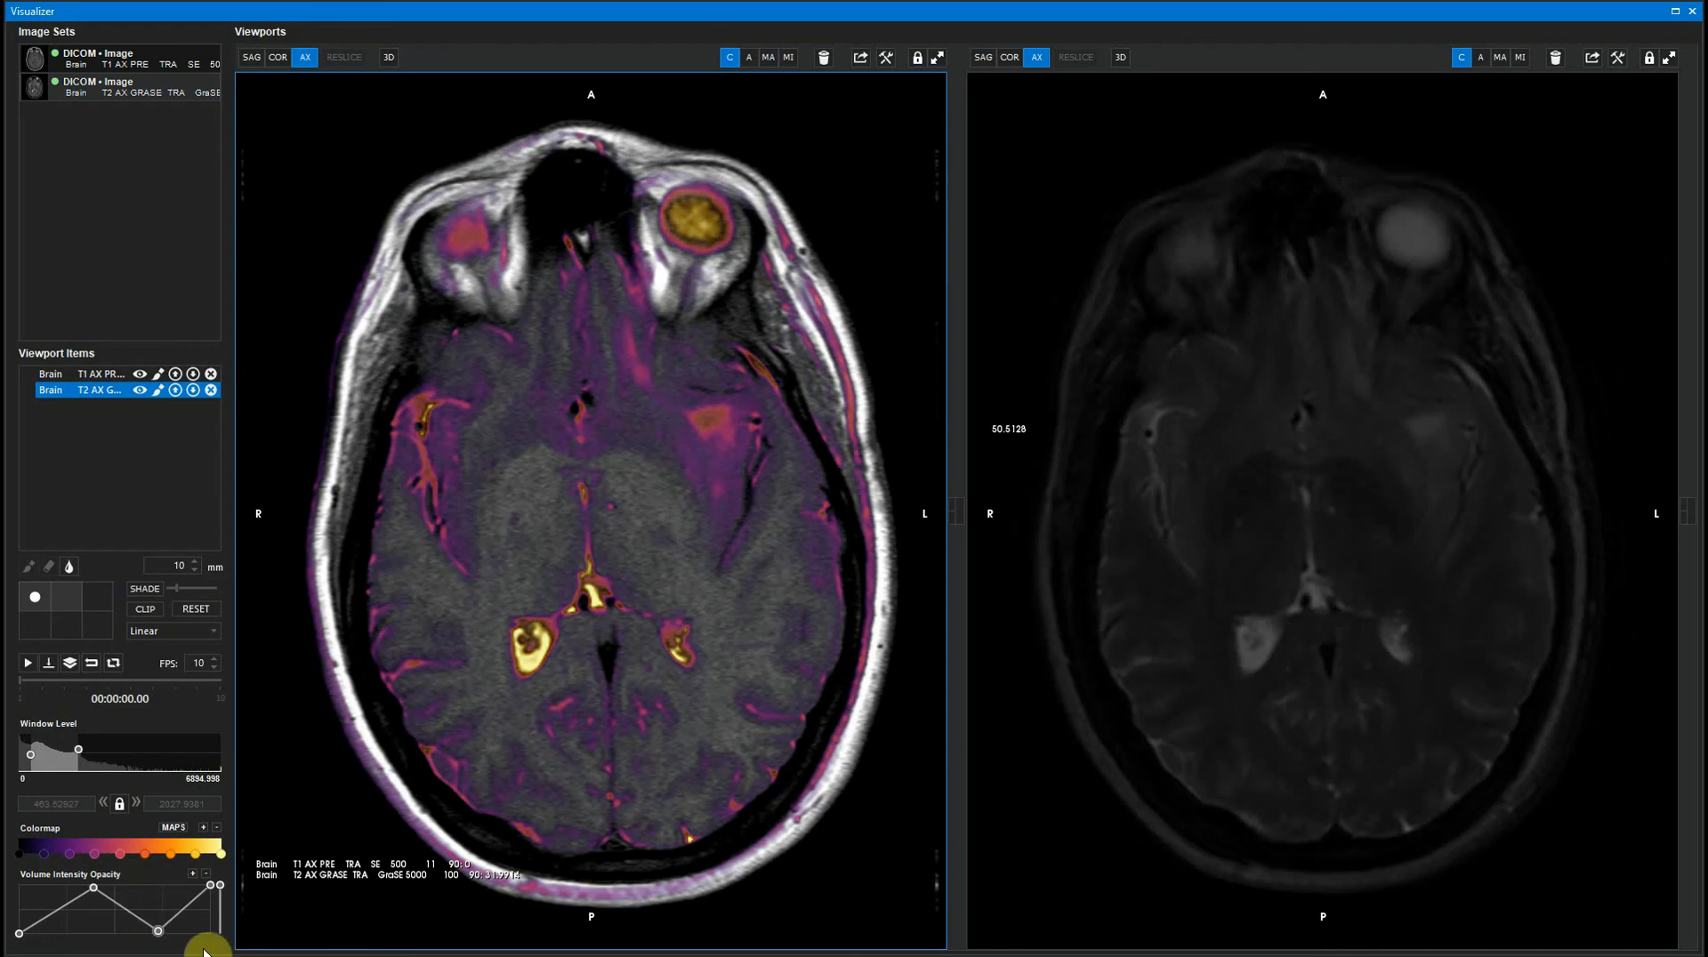